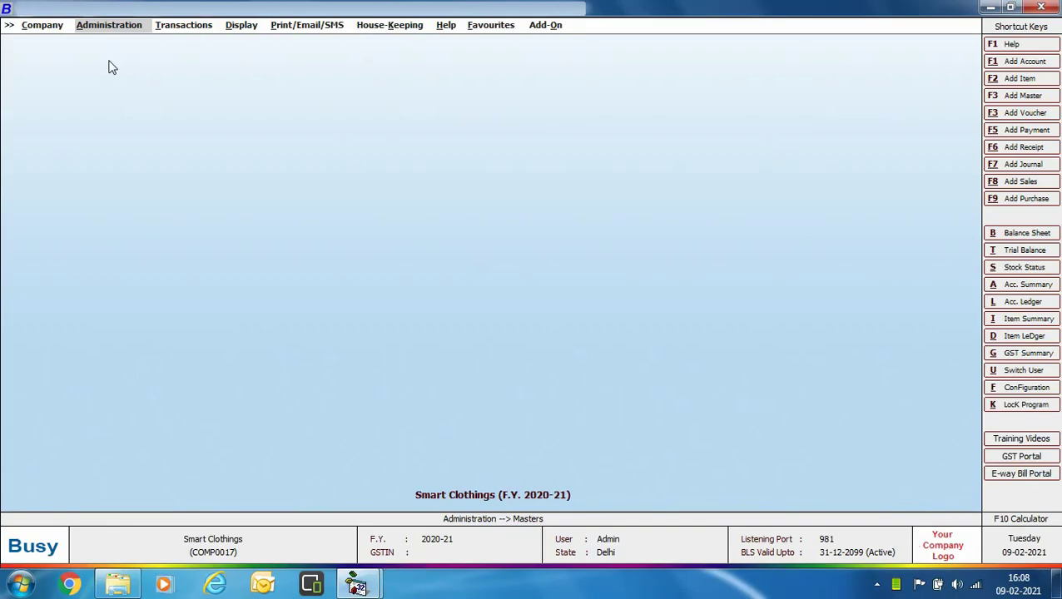
Step: Create an SMS API format named WA and open it for configuration
{"action": "left_click", "coordinate": [129, 26]}
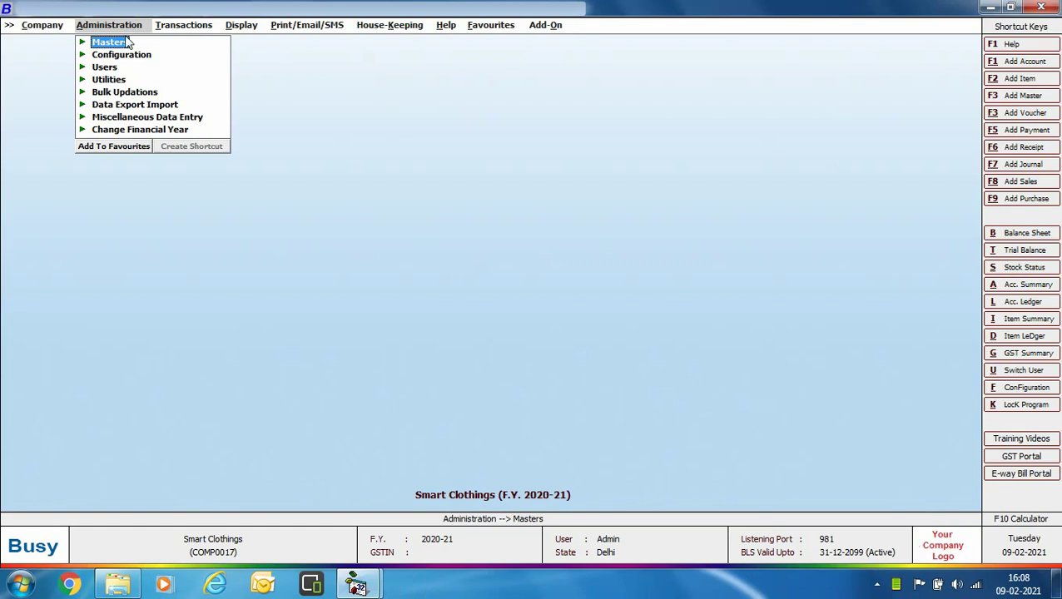
{"action": "left_click", "coordinate": [121, 54]}
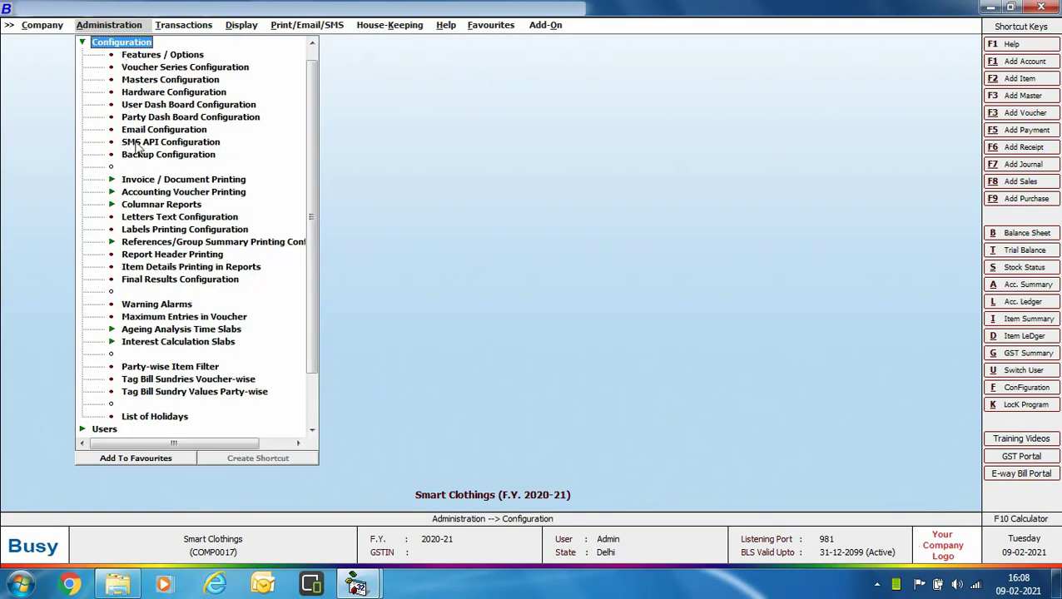
{"action": "left_click", "coordinate": [171, 145]}
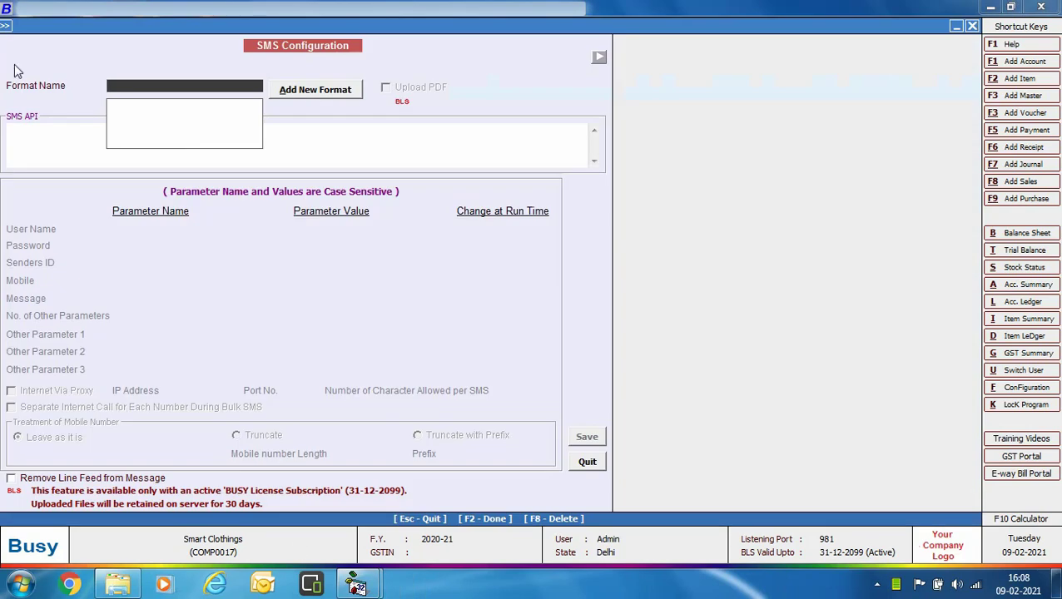
{"action": "left_click", "coordinate": [305, 93]}
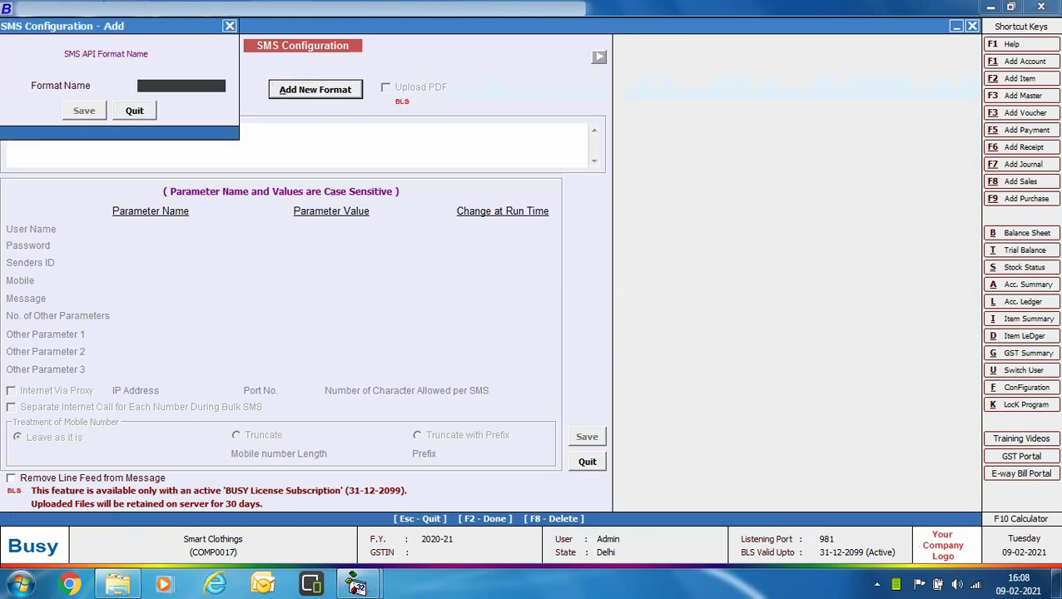
{"action": "type", "text": "WA"}
{"action": "left_click", "coordinate": [84, 110]}
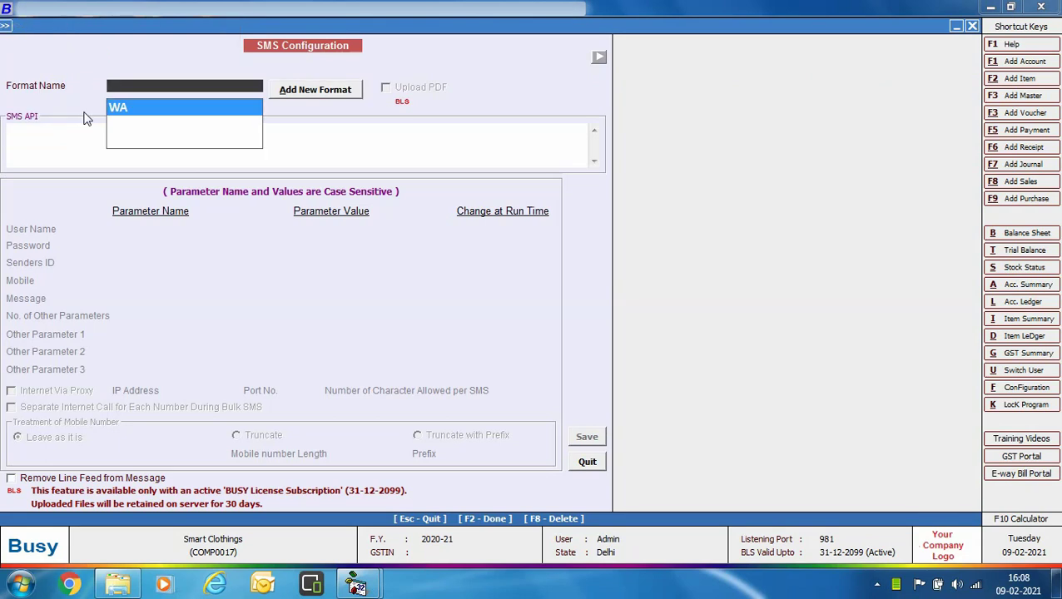
{"action": "key", "text": "Return"}
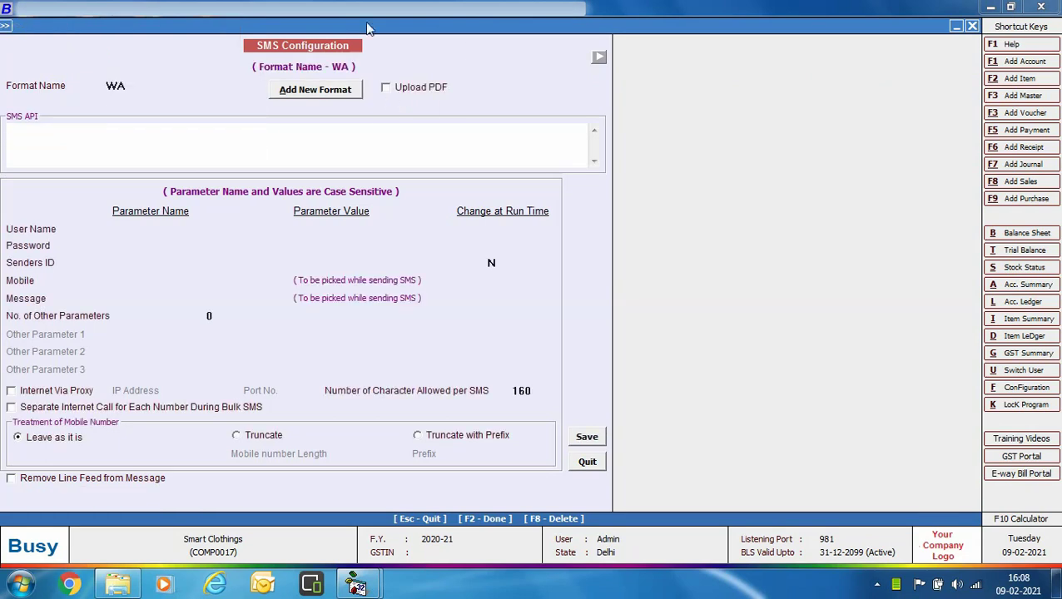
Step: Enable PDF upload for the WA format and set its SMS API to whatsapp://send?phone=phoneNo&text=message
{"action": "left_click", "coordinate": [387, 89]}
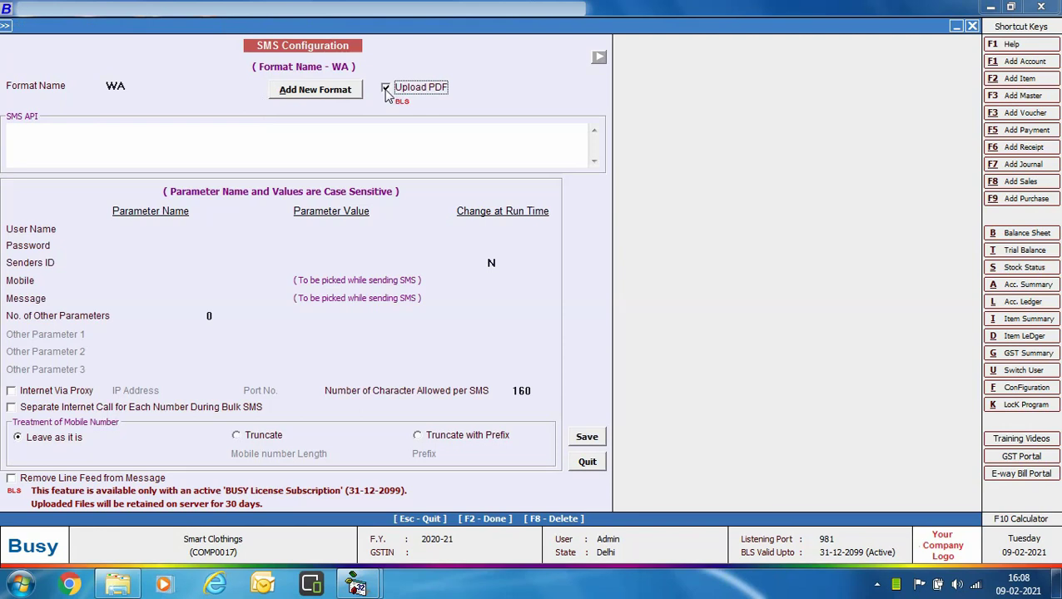
{"action": "left_click", "coordinate": [61, 127]}
{"action": "type", "text": "whatsapp://send?phone=phoneNo&text=message"}
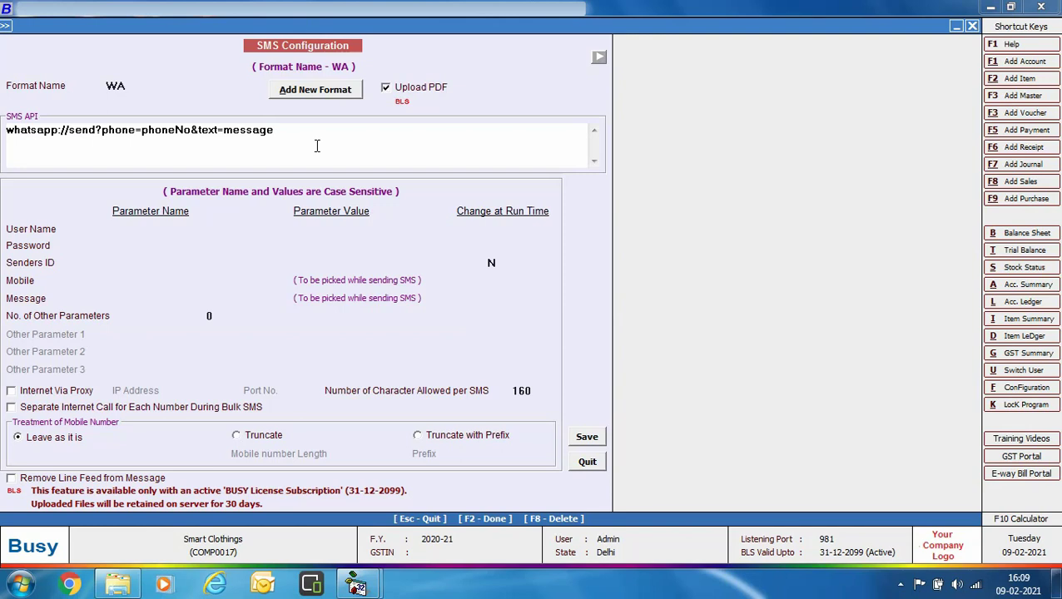
Step: Set the Mobile parameter name to phoneNo and the Message parameter name to message, and save the WA format
{"action": "left_click", "coordinate": [182, 281]}
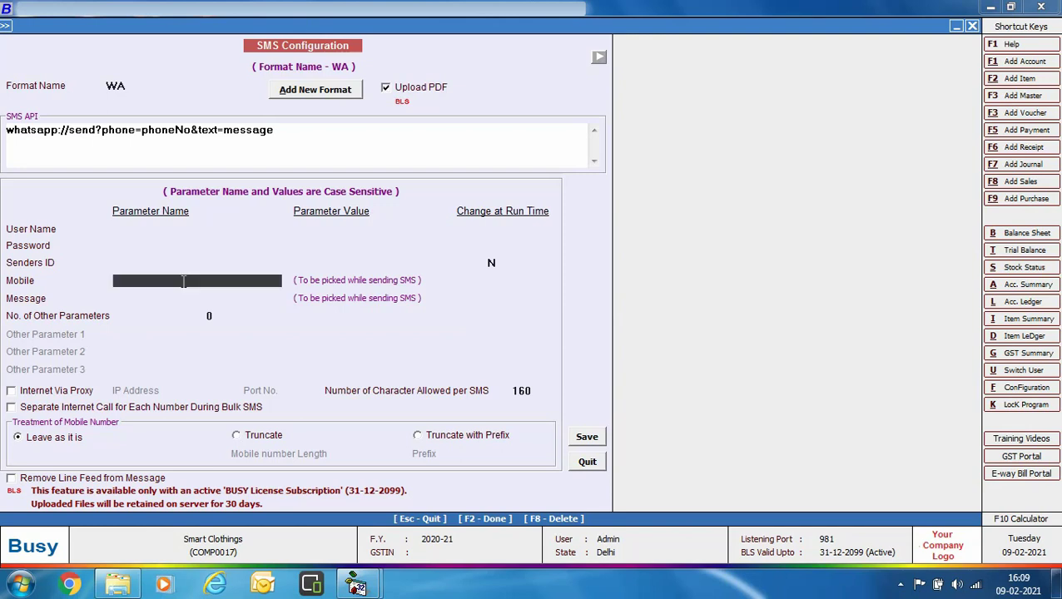
{"action": "type", "text": "phoneNo"}
{"action": "key", "text": "Return"}
{"action": "type", "text": "message"}
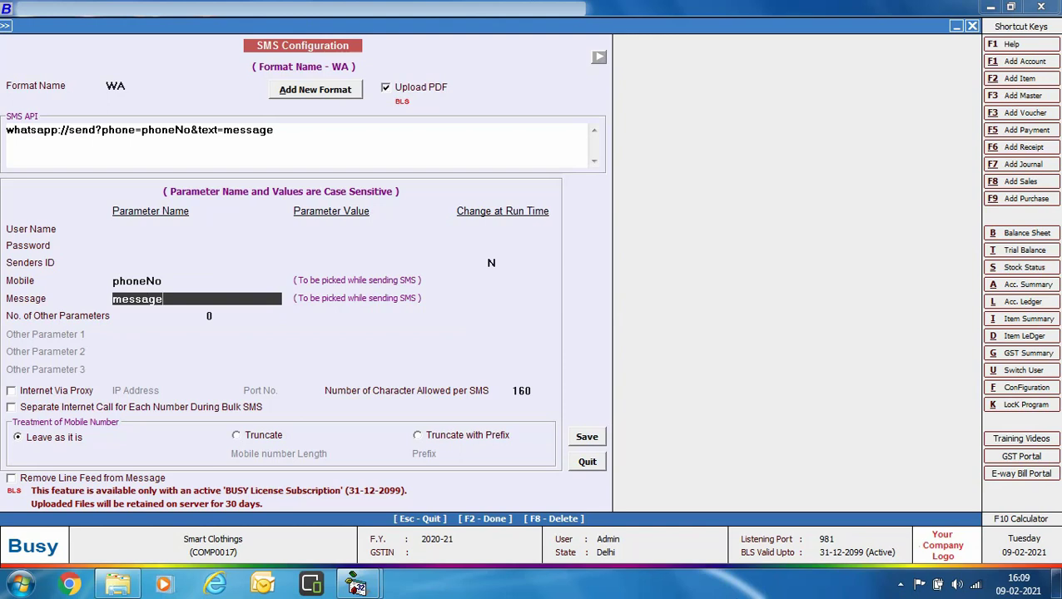
{"action": "left_click", "coordinate": [602, 436]}
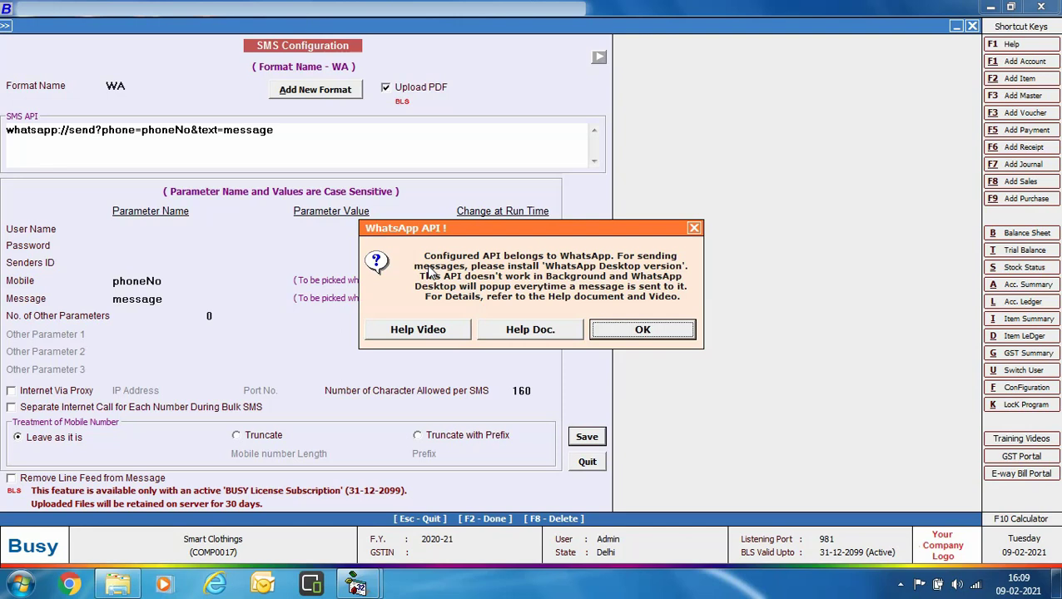
{"action": "key", "text": "Return"}
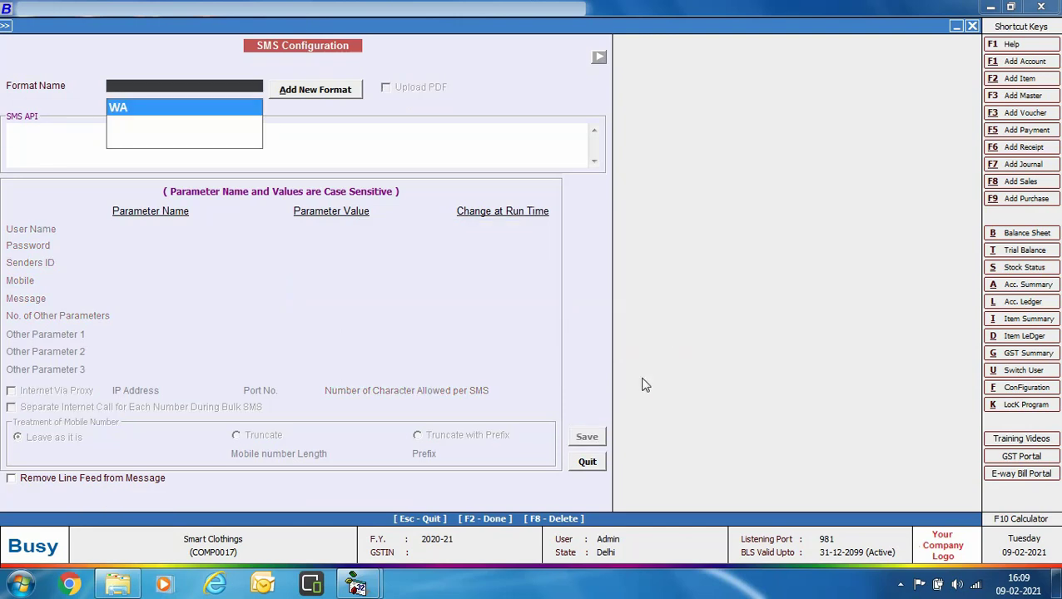
{"action": "left_click", "coordinate": [591, 464]}
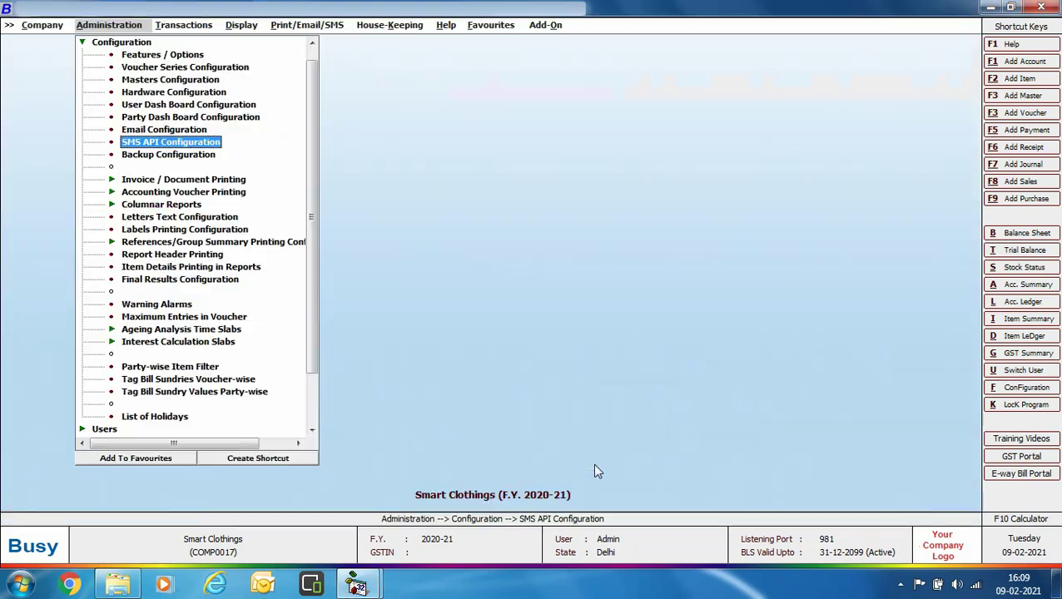
Step: Enable Send SMS After Saving in the voucher configuration of the Main sales series
{"action": "left_click", "coordinate": [177, 70]}
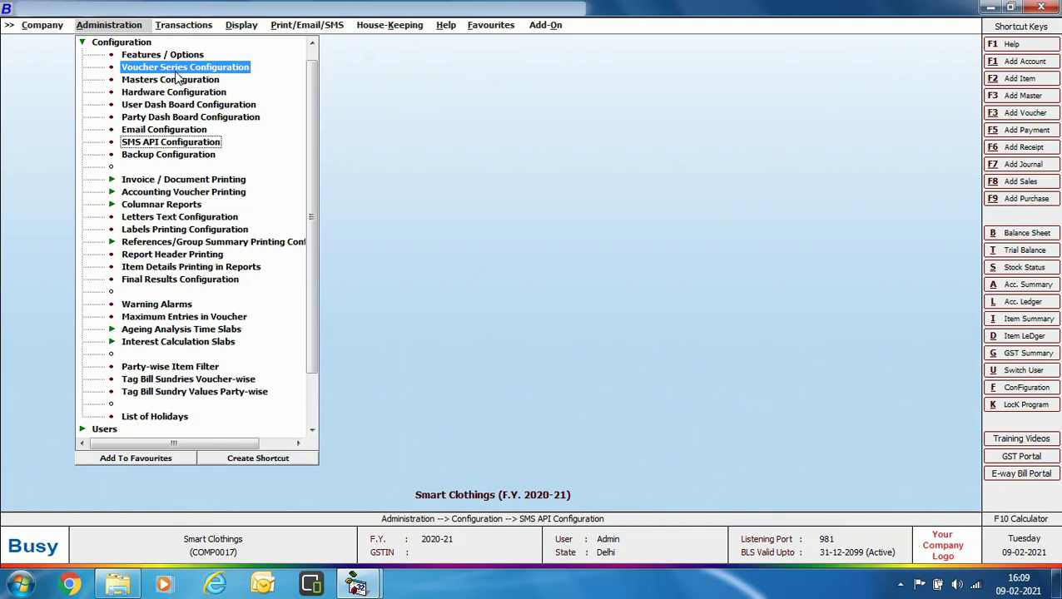
{"action": "key", "text": "Return"}
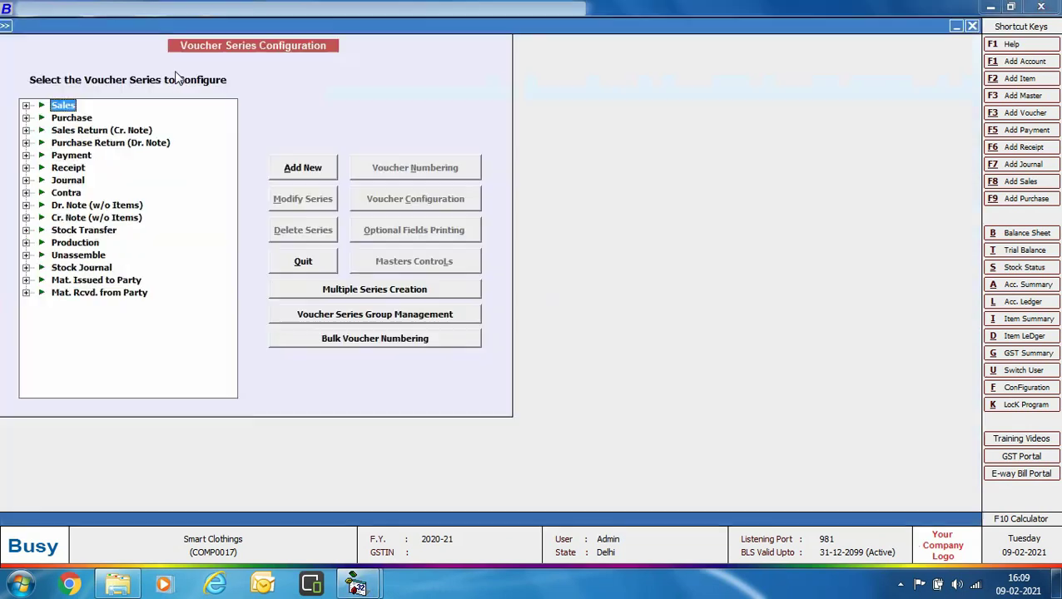
{"action": "double_click", "coordinate": [79, 103]}
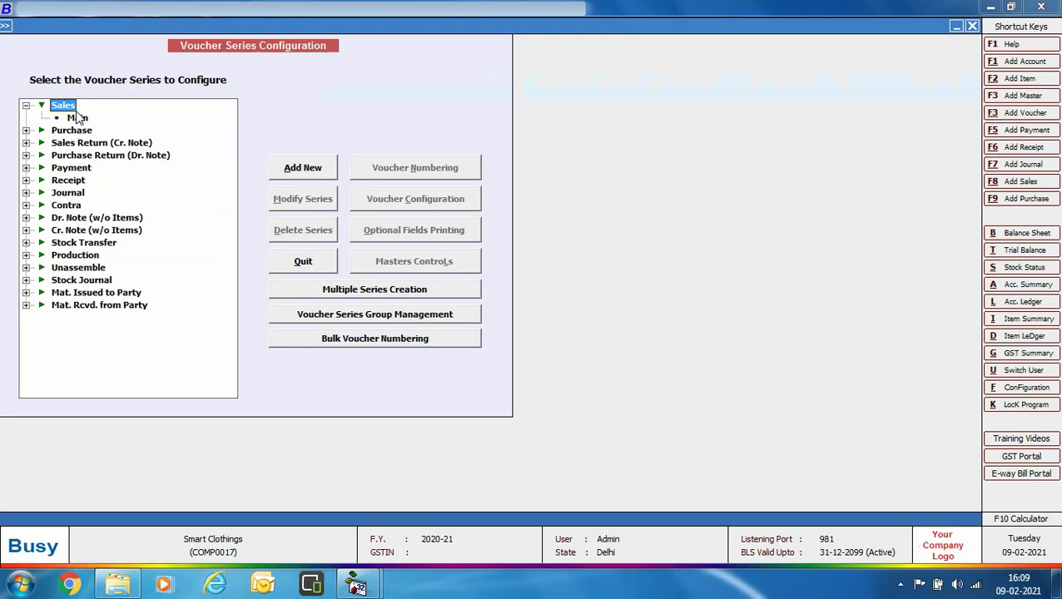
{"action": "left_click", "coordinate": [77, 118]}
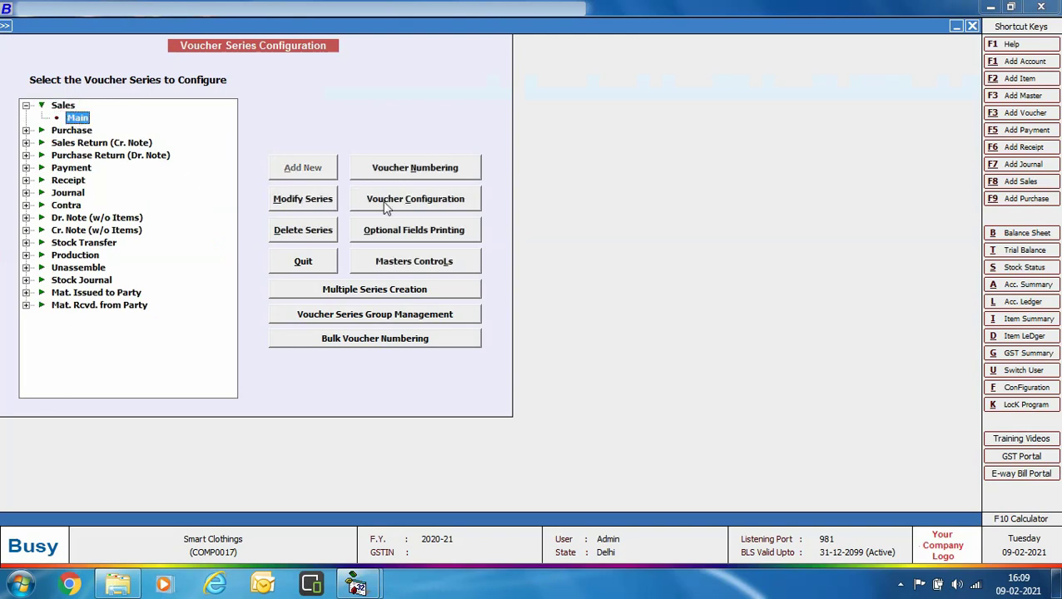
{"action": "left_click", "coordinate": [385, 205]}
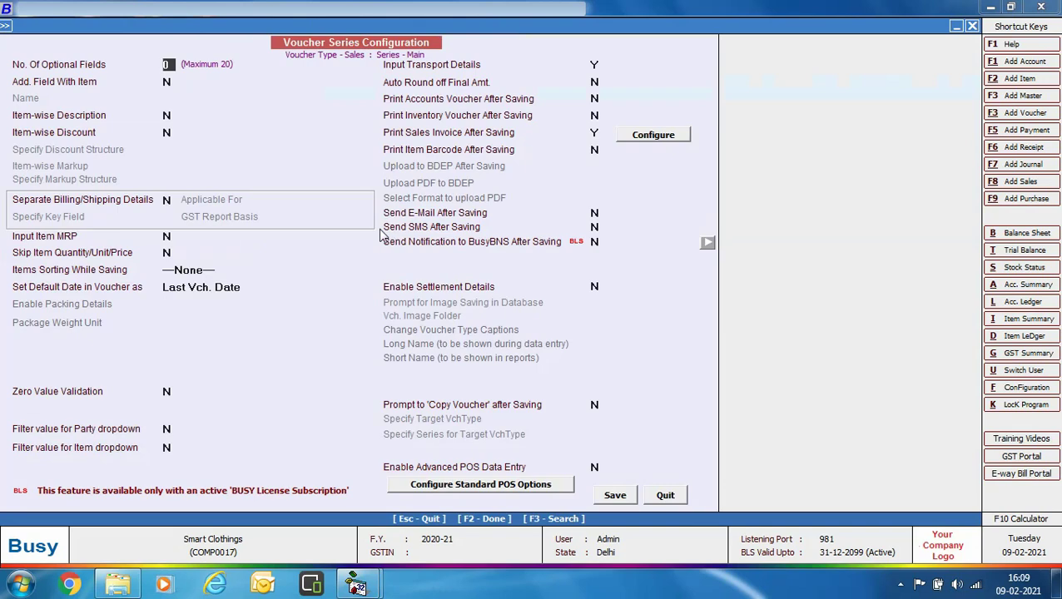
{"action": "left_click", "coordinate": [594, 227]}
{"action": "type", "text": "Y"}
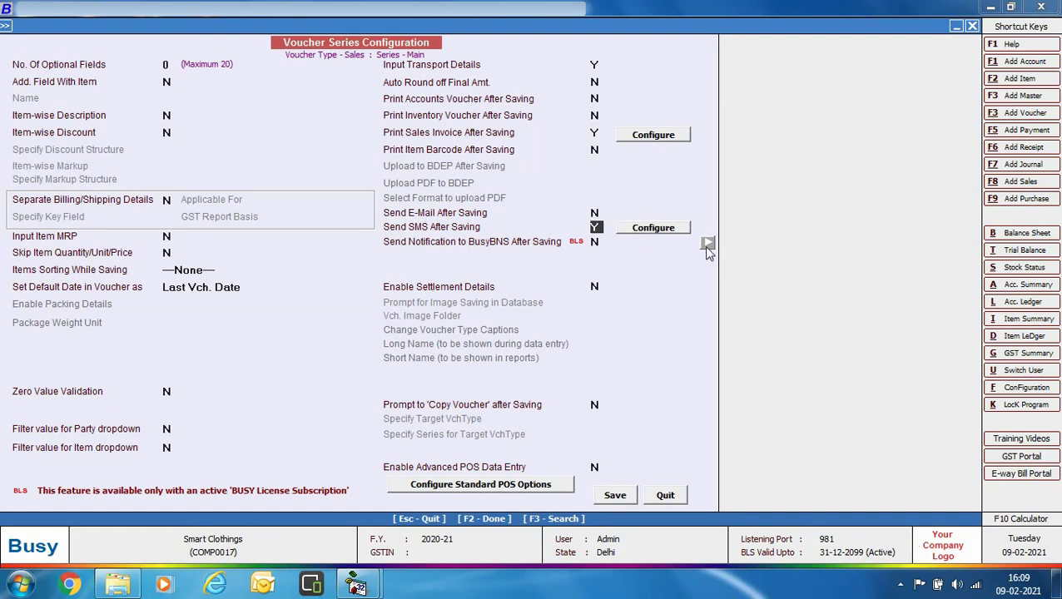
Step: Set PDF Attachment Format 1 to STANDARD in the sales SMS details and save the voucher series configuration
{"action": "left_click", "coordinate": [657, 226]}
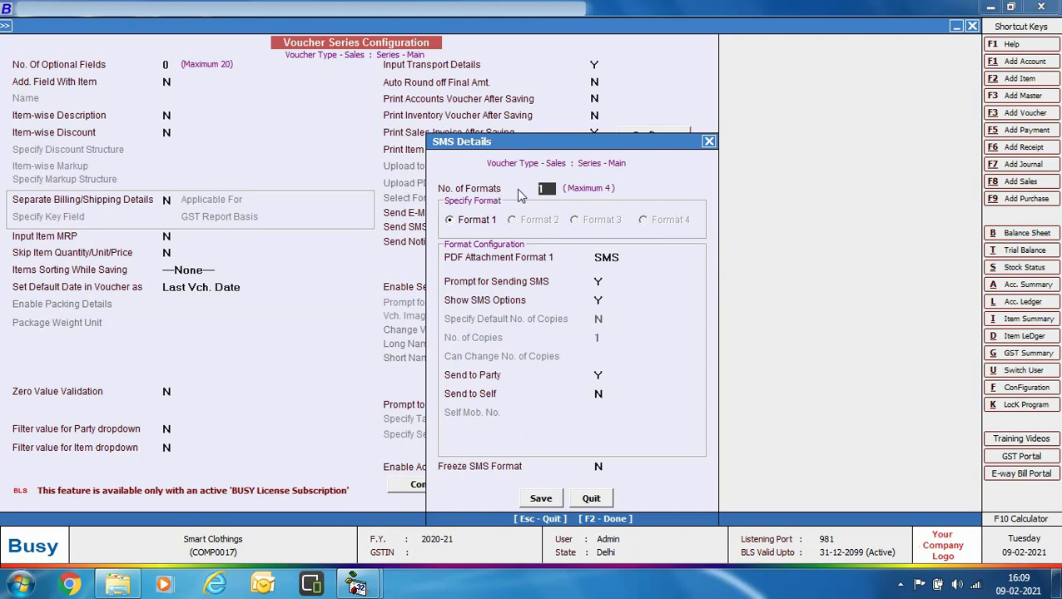
{"action": "left_click", "coordinate": [613, 259]}
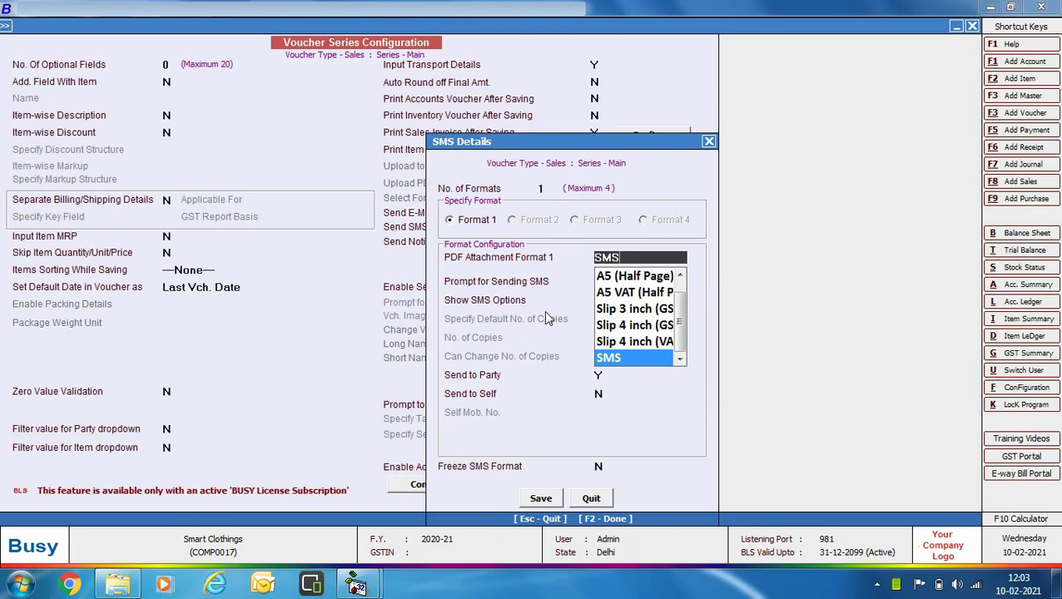
{"action": "scroll", "coordinate": [623, 281], "scroll_direction": "up", "scroll_amount": 1}
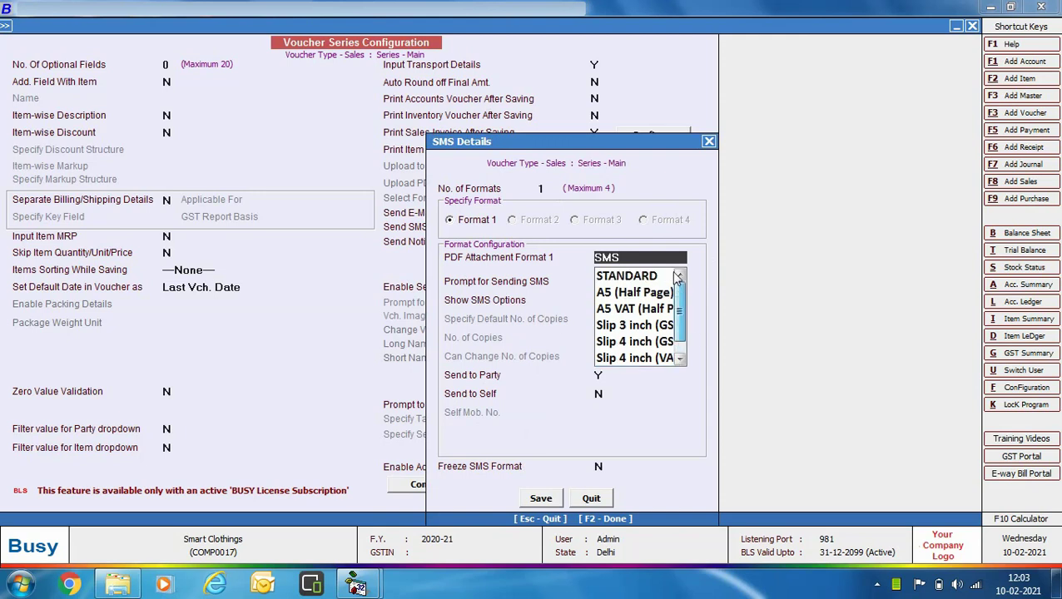
{"action": "left_click", "coordinate": [623, 278]}
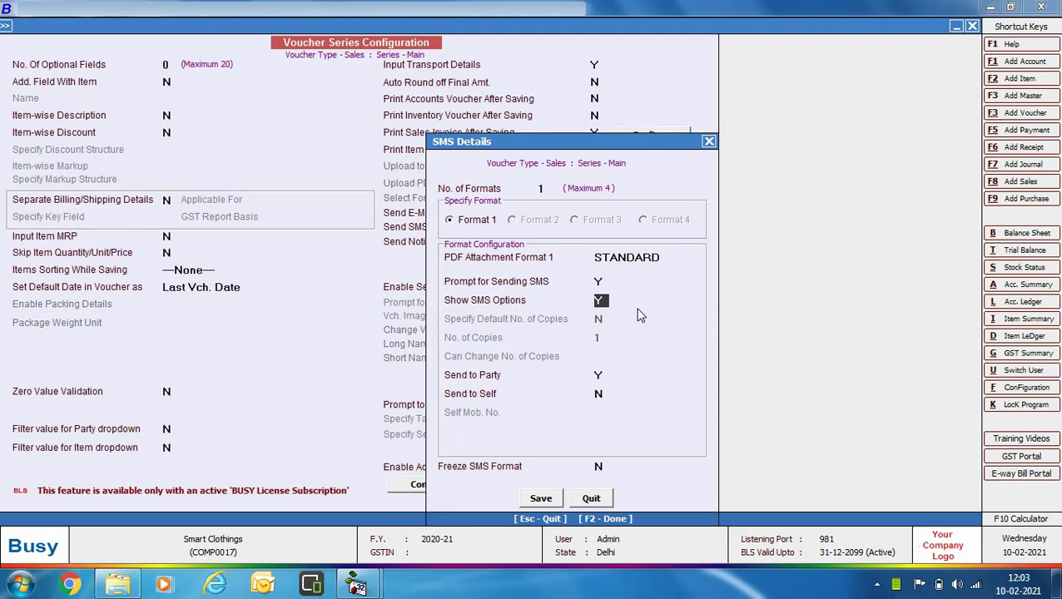
{"action": "key", "text": "Return"}
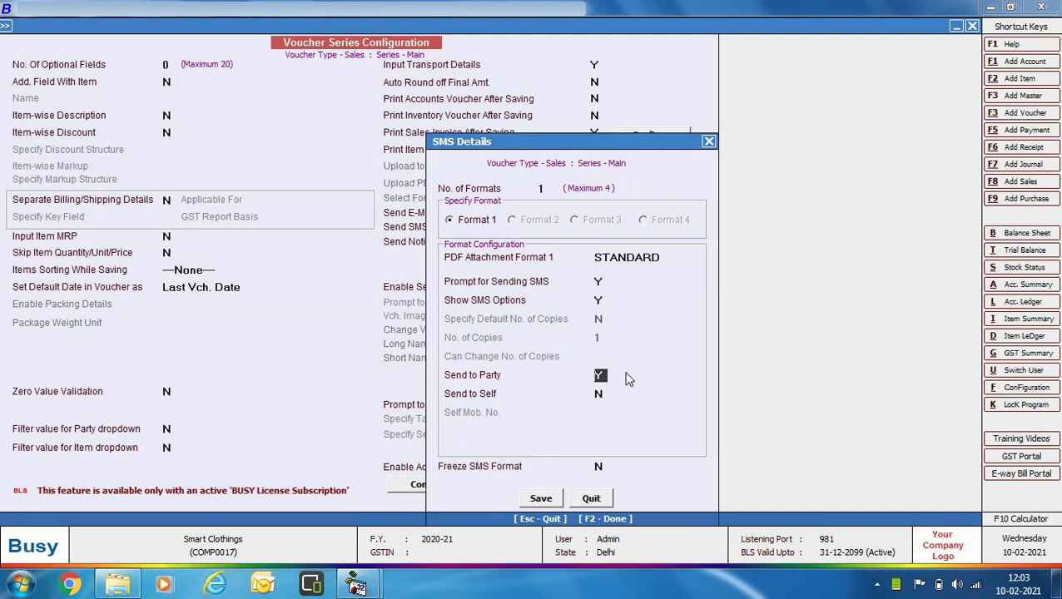
{"action": "key", "text": "Return"}
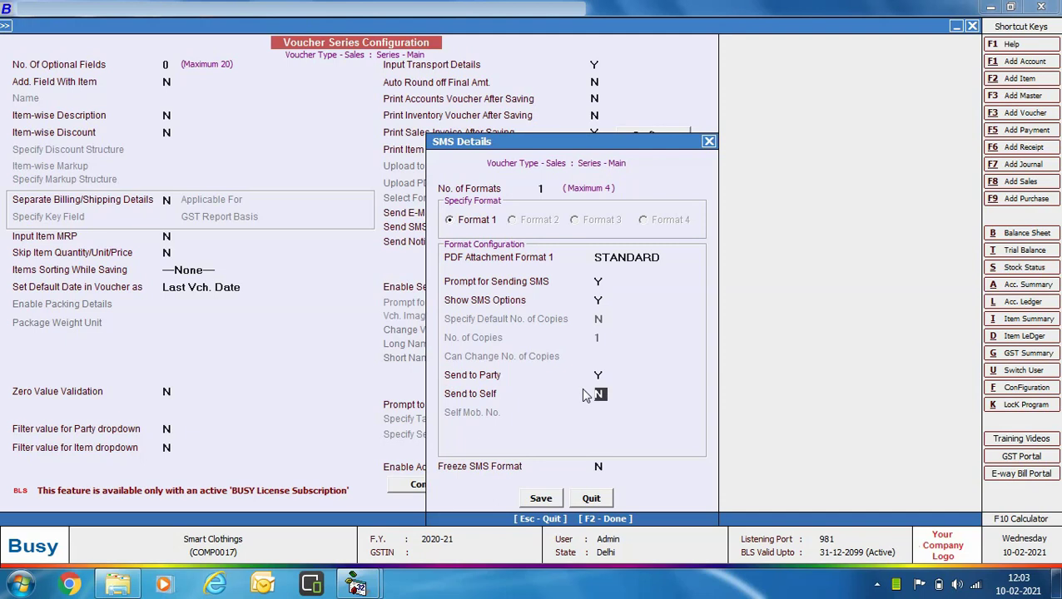
{"action": "left_click", "coordinate": [541, 497]}
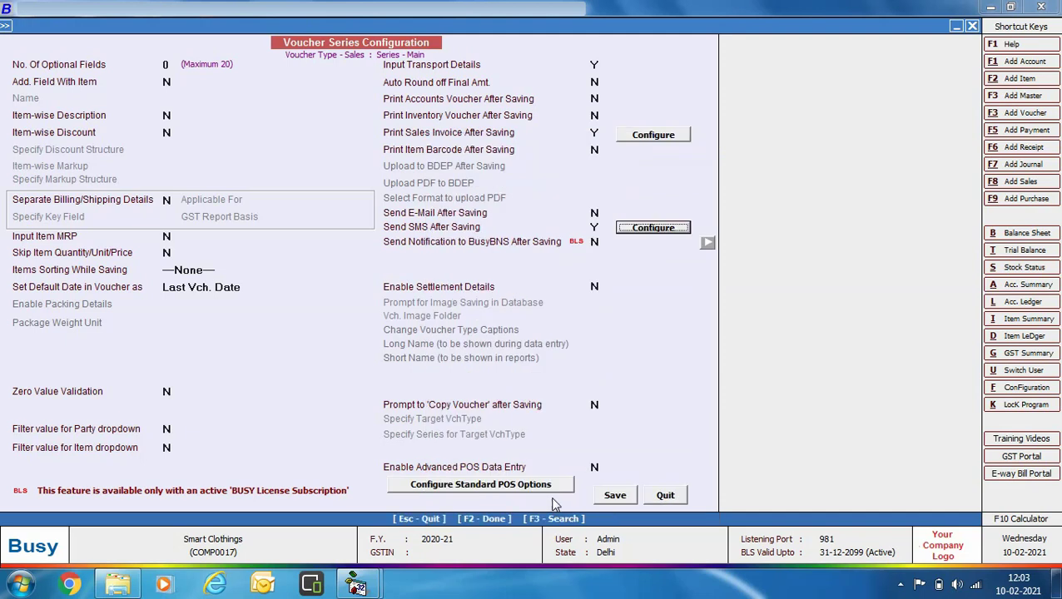
{"action": "left_click", "coordinate": [615, 497]}
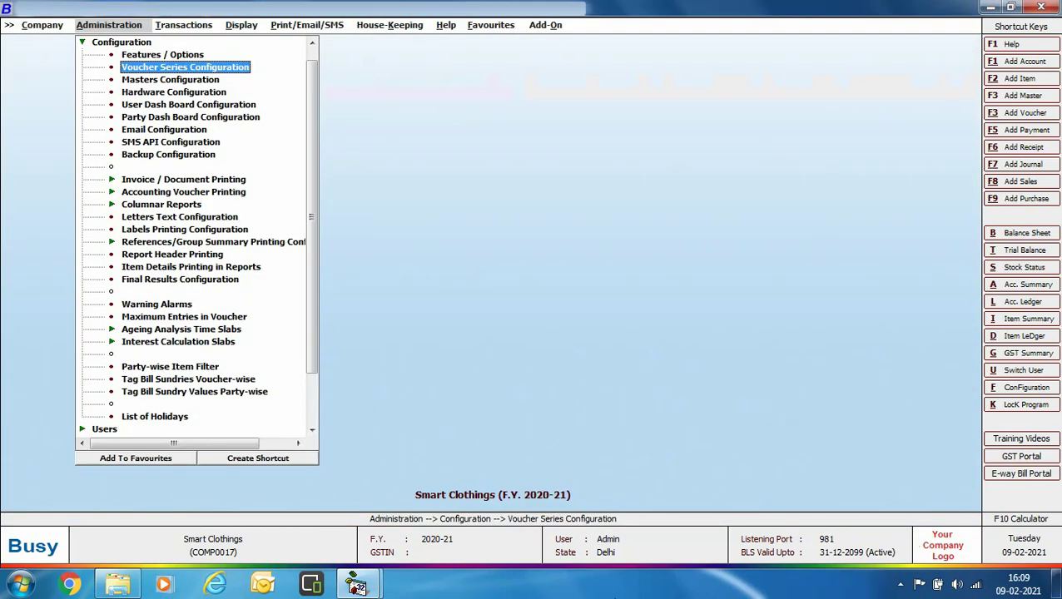
Step: Check the WhatsApp number field in the Jain Traders account master and leave the record without saving
{"action": "key", "text": "Escape"}
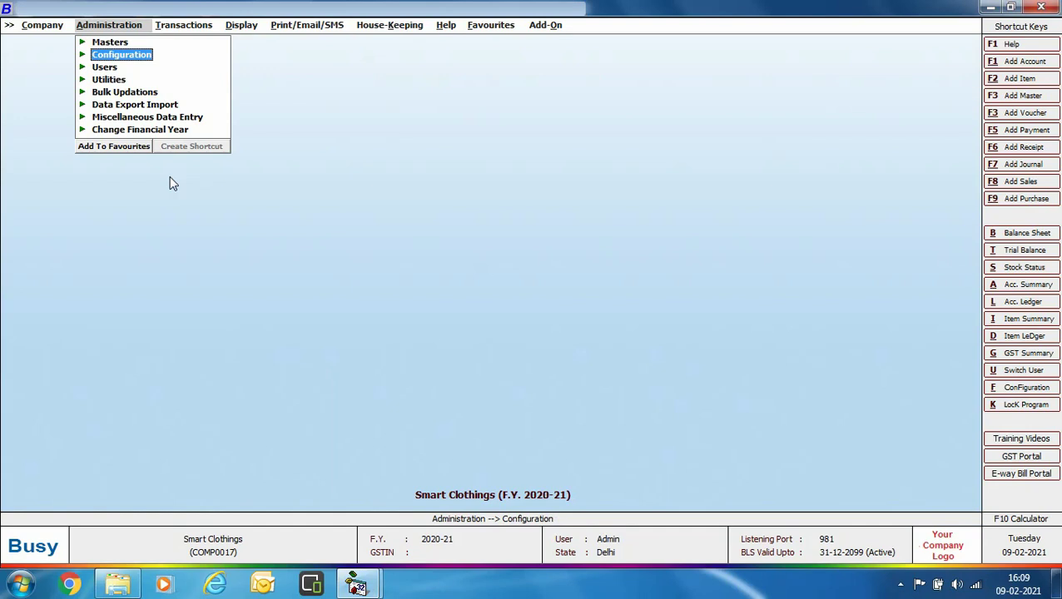
{"action": "left_click", "coordinate": [116, 44]}
{"action": "left_click", "coordinate": [125, 55]}
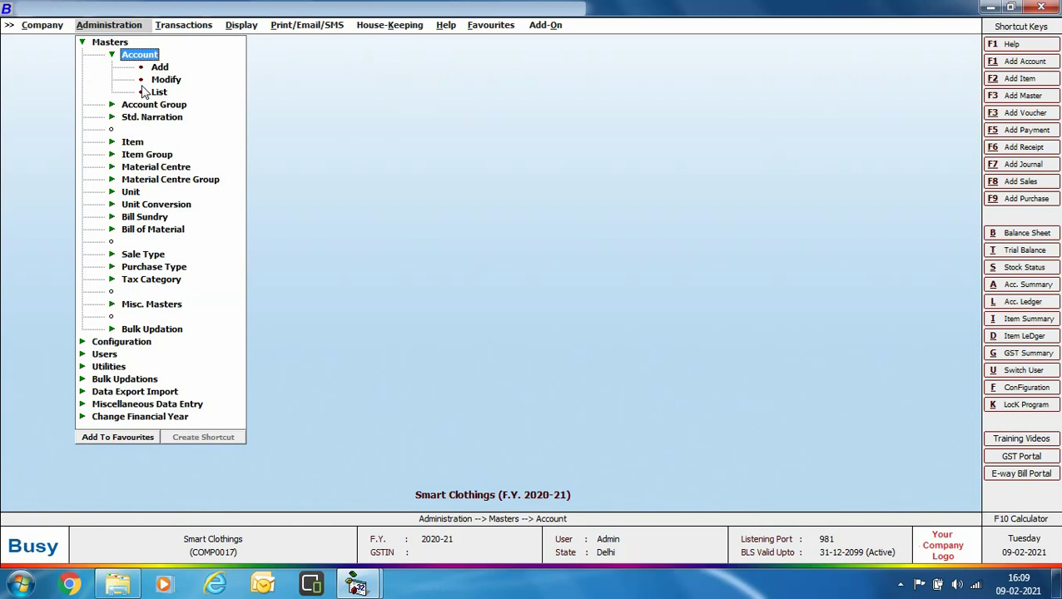
{"action": "left_click", "coordinate": [153, 79]}
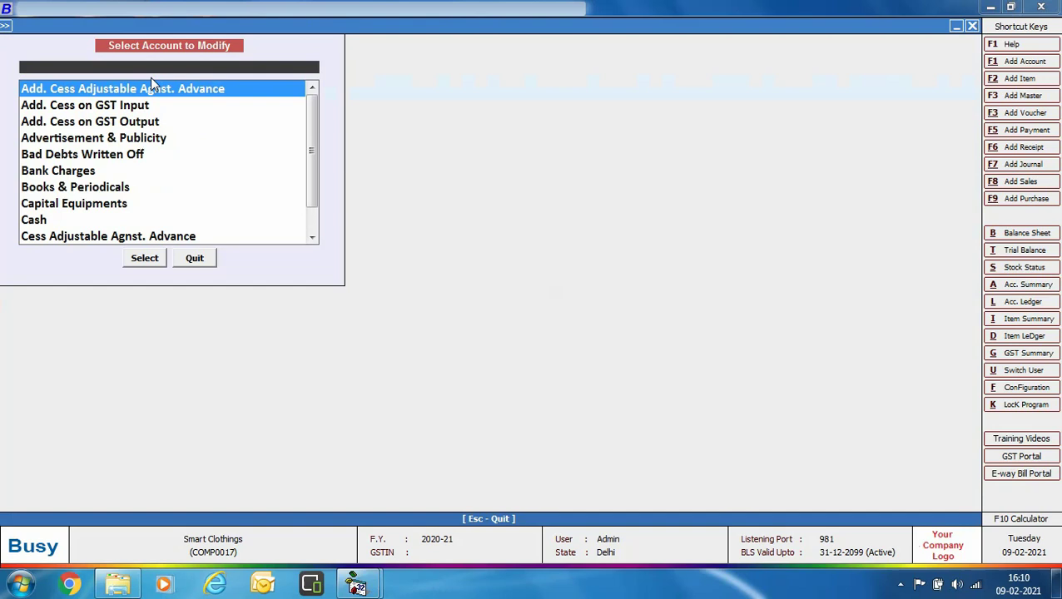
{"action": "left_click", "coordinate": [143, 259]}
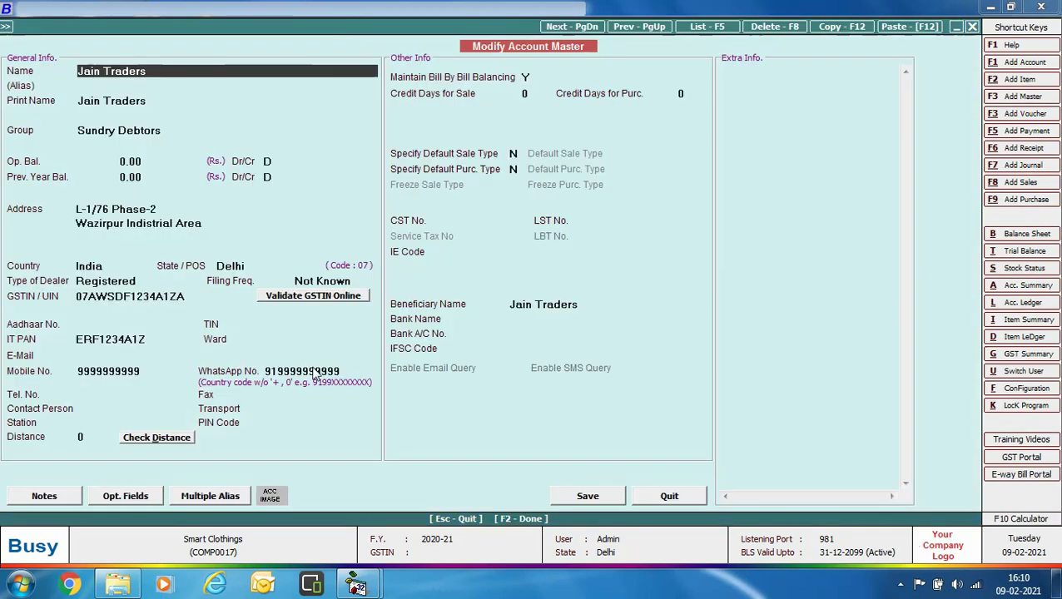
{"action": "left_click", "coordinate": [316, 373]}
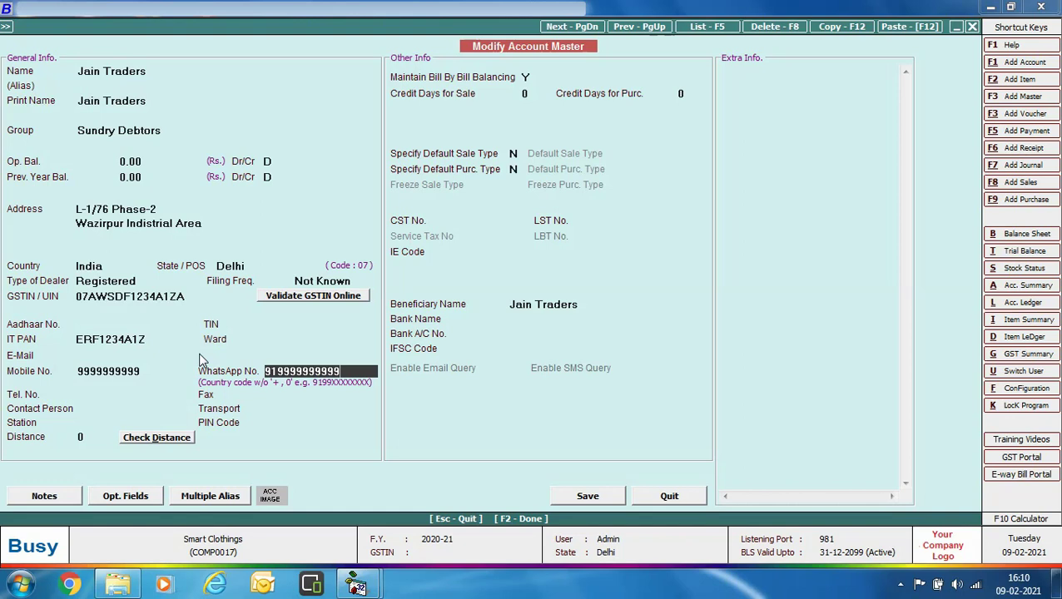
{"action": "key", "text": "Escape"}
{"action": "key", "text": "Escape"}
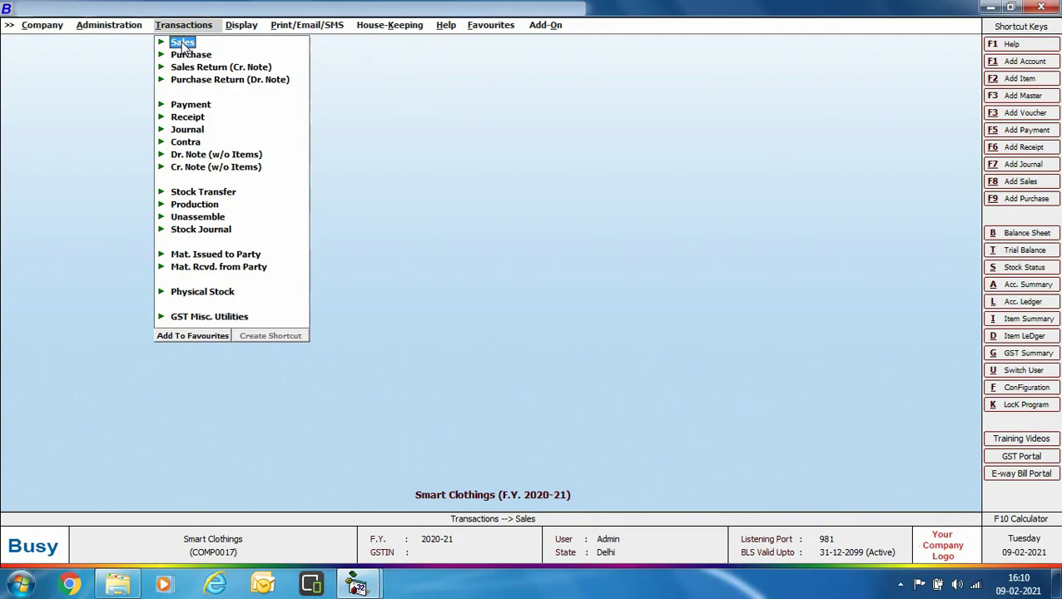
Step: Start a new sales voucher in the Main series dated 01-02-2021 with sale type L/GST-18% and party Jain Traders
{"action": "key", "text": "Return"}
{"action": "key", "text": "Down"}
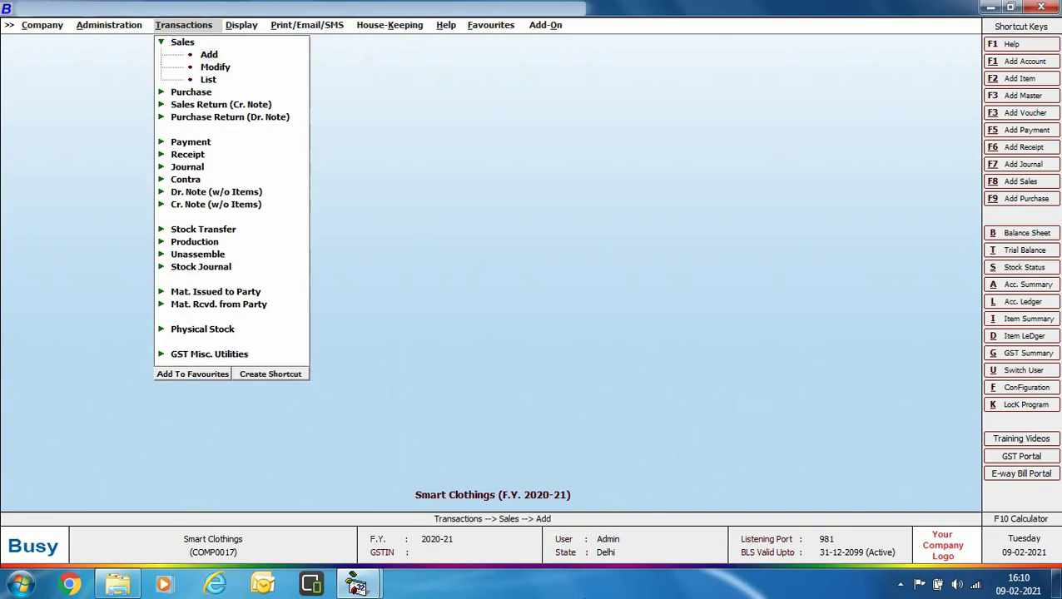
{"action": "key", "text": "Return"}
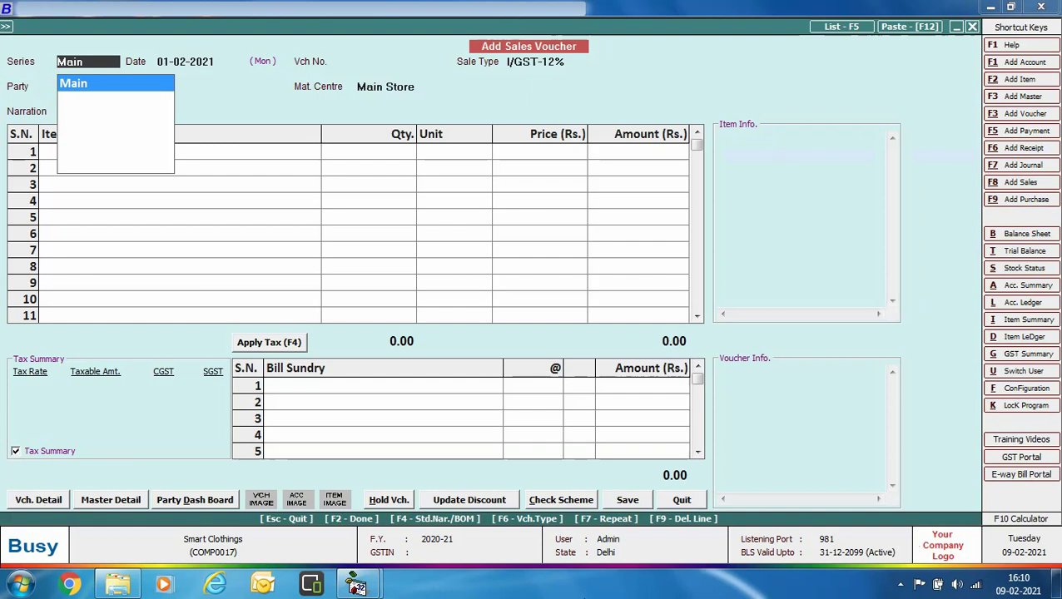
{"action": "key", "text": "Return"}
{"action": "key", "text": "Return"}
{"action": "key", "text": "Down"}
{"action": "key", "text": "Return"}
{"action": "type", "text": "ja"}
{"action": "key", "text": "Return"}
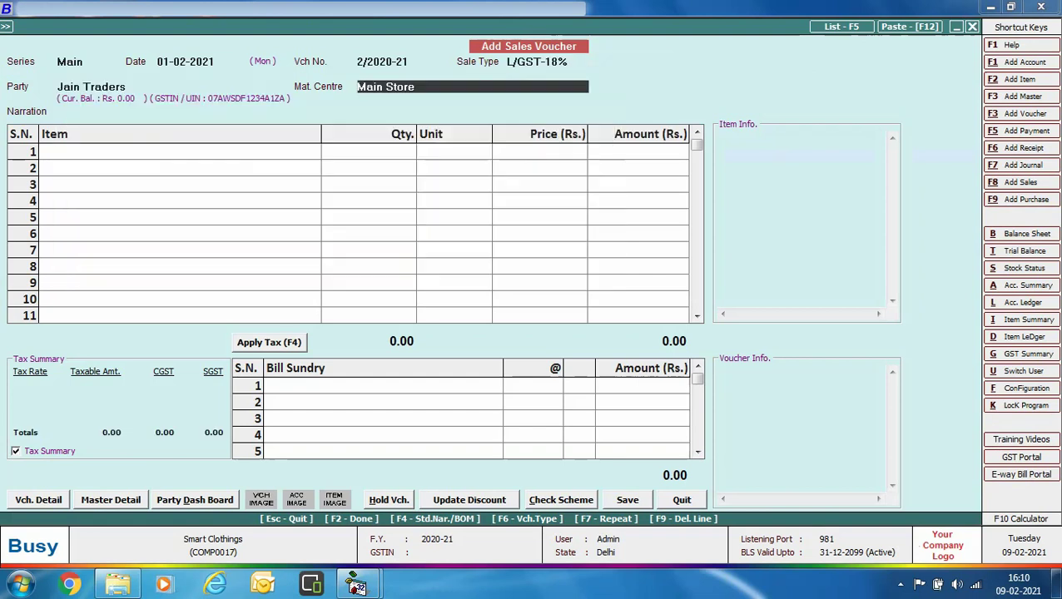
Step: Keep Main Store as the material centre and add 4 Pcs. of LG 2 Tonn Split Ac at a price of 45,000
{"action": "key", "text": "Return"}
{"action": "key", "text": "Return"}
{"action": "key", "text": "Return"}
{"action": "type", "text": "4"}
{"action": "key", "text": "Return"}
{"action": "key", "text": "Return"}
{"action": "type", "text": "45000"}
{"action": "key", "text": "Return"}
{"action": "key", "text": "Return"}
{"action": "key", "text": "Return"}
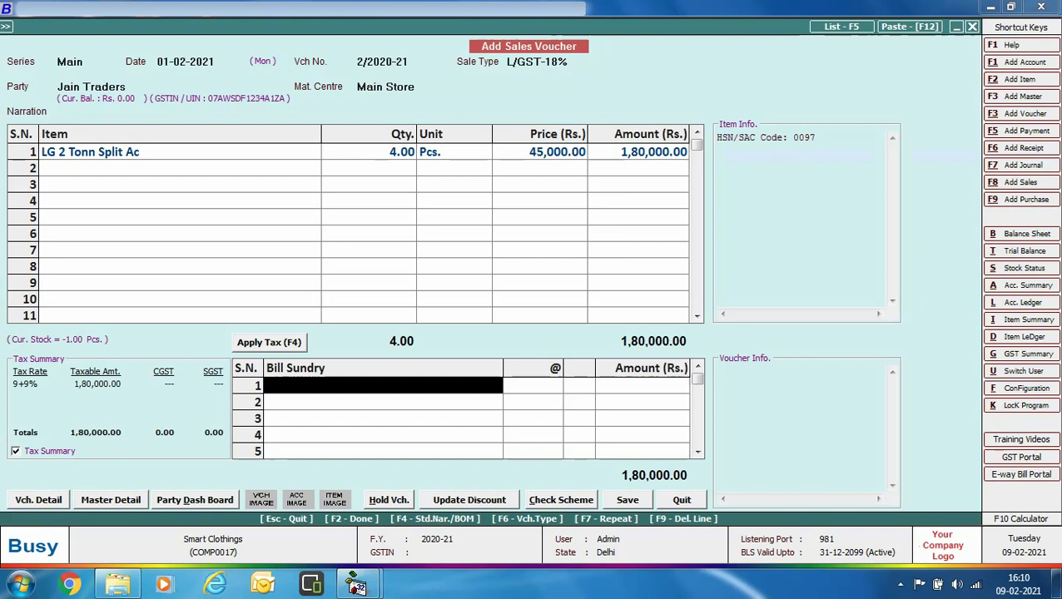
Step: Apply CGST and SGST at 9% each to the sales voucher and save it
{"action": "key", "text": "Return"}
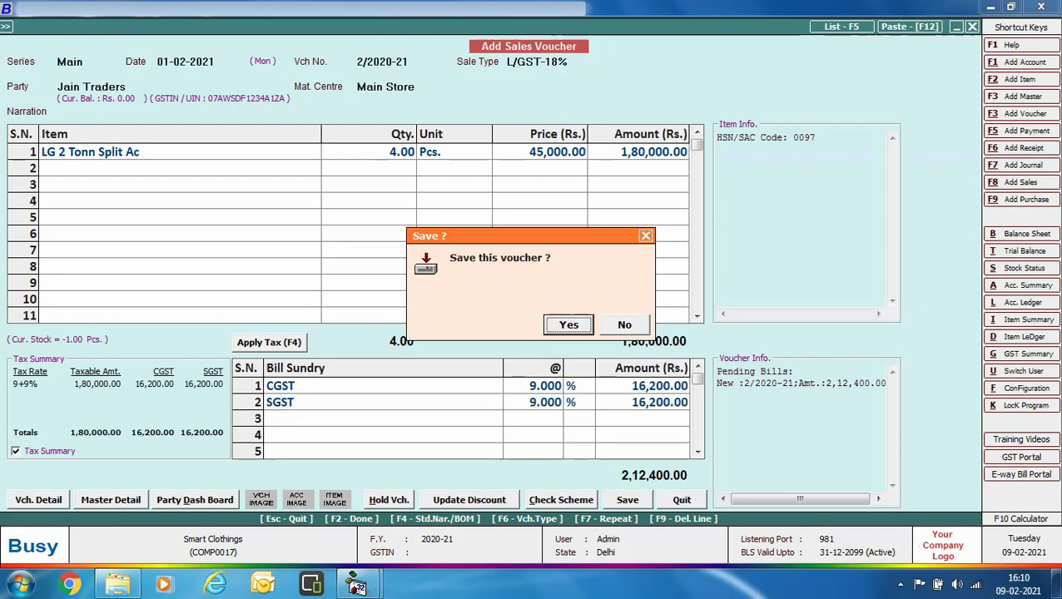
{"action": "key", "text": "Return"}
{"action": "left_click", "coordinate": [618, 328]}
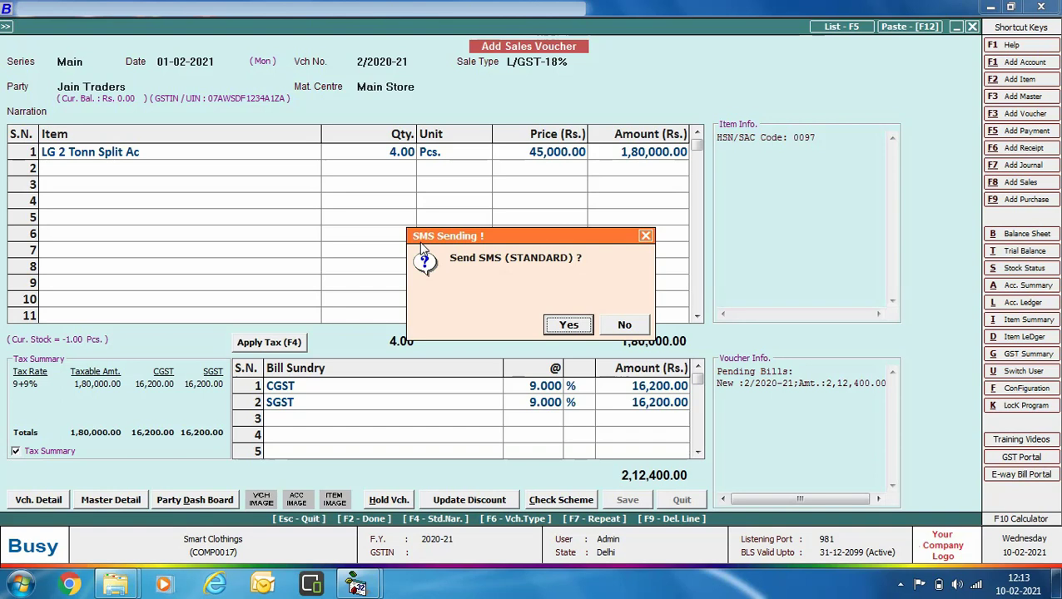
Step: Send the saved invoice to Jain Traders through WhatsApp using the STANDARD SMS format, and leave sales voucher entry
{"action": "left_click", "coordinate": [567, 325]}
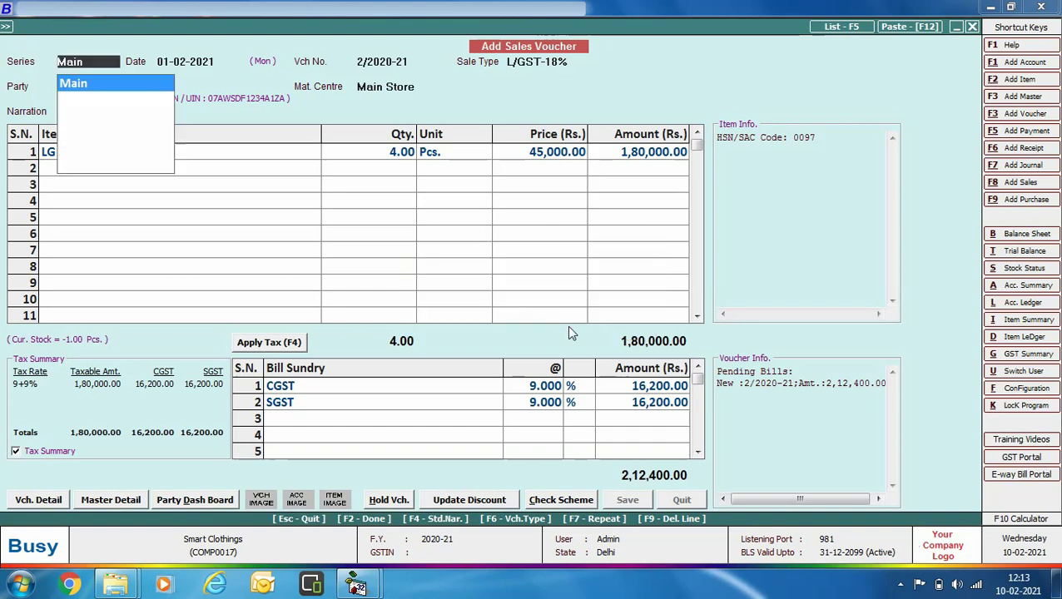
{"action": "key", "text": "Return"}
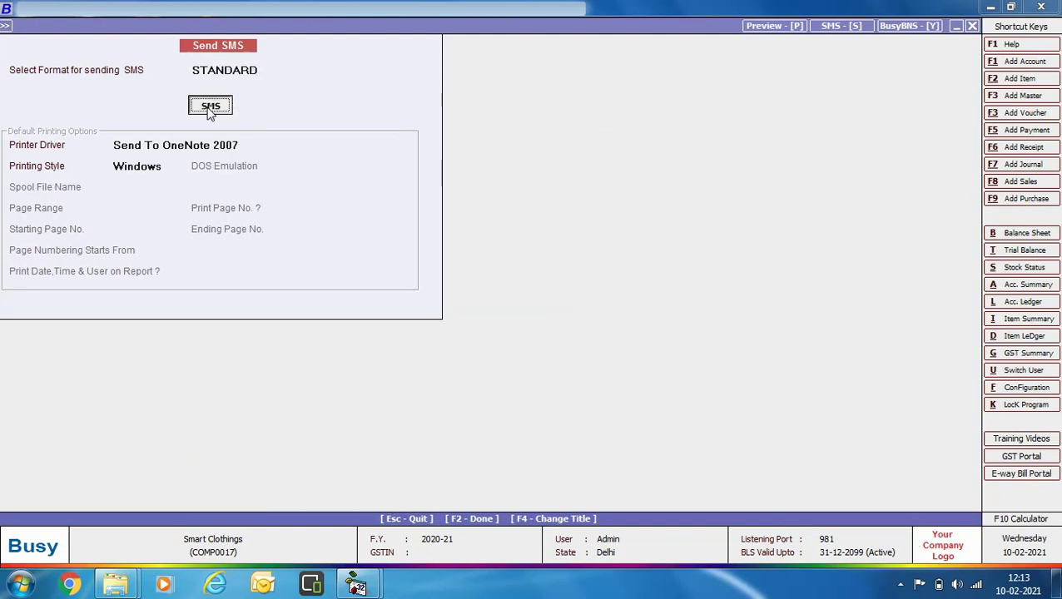
{"action": "left_click", "coordinate": [209, 106]}
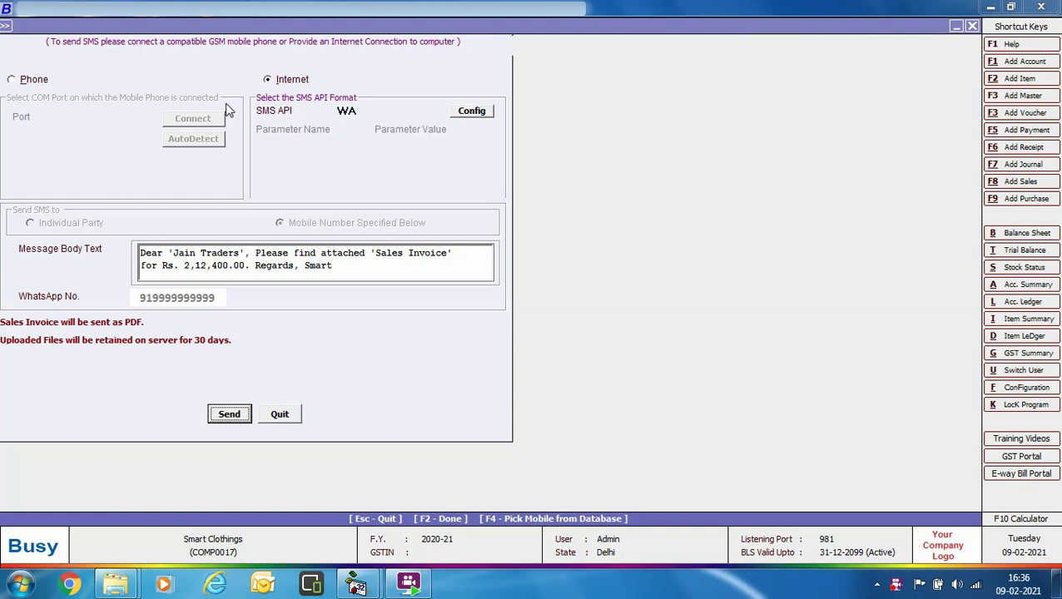
{"action": "left_click", "coordinate": [237, 414]}
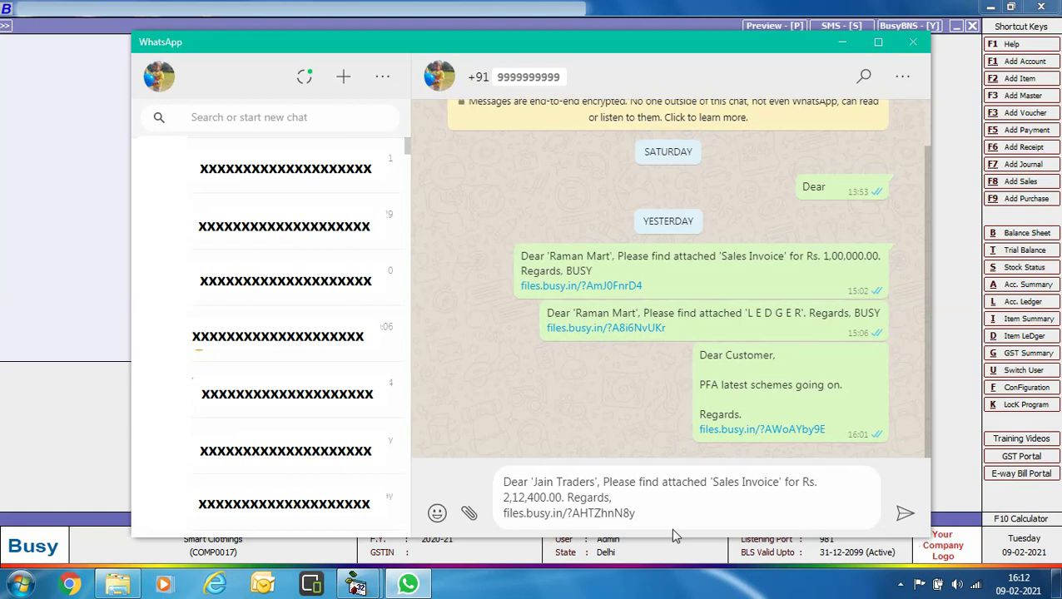
{"action": "left_click", "coordinate": [906, 515]}
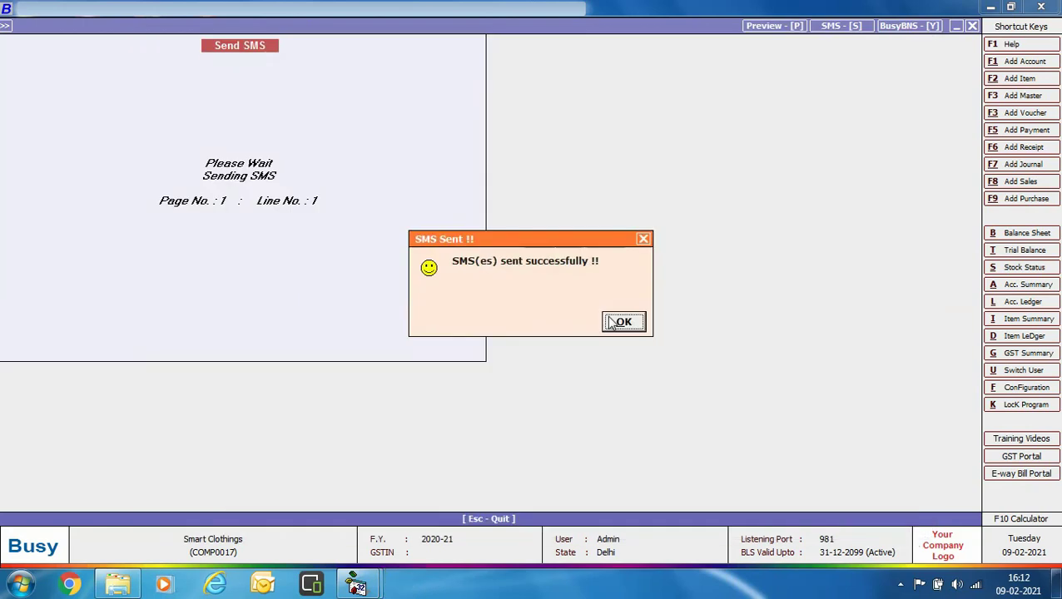
{"action": "left_click", "coordinate": [609, 317]}
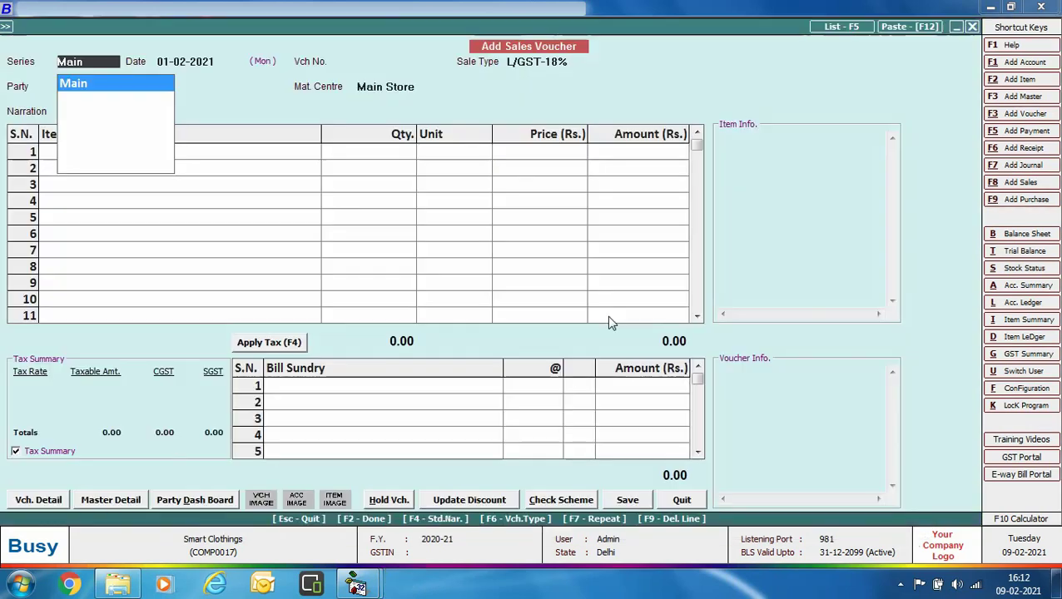
{"action": "left_click", "coordinate": [681, 501]}
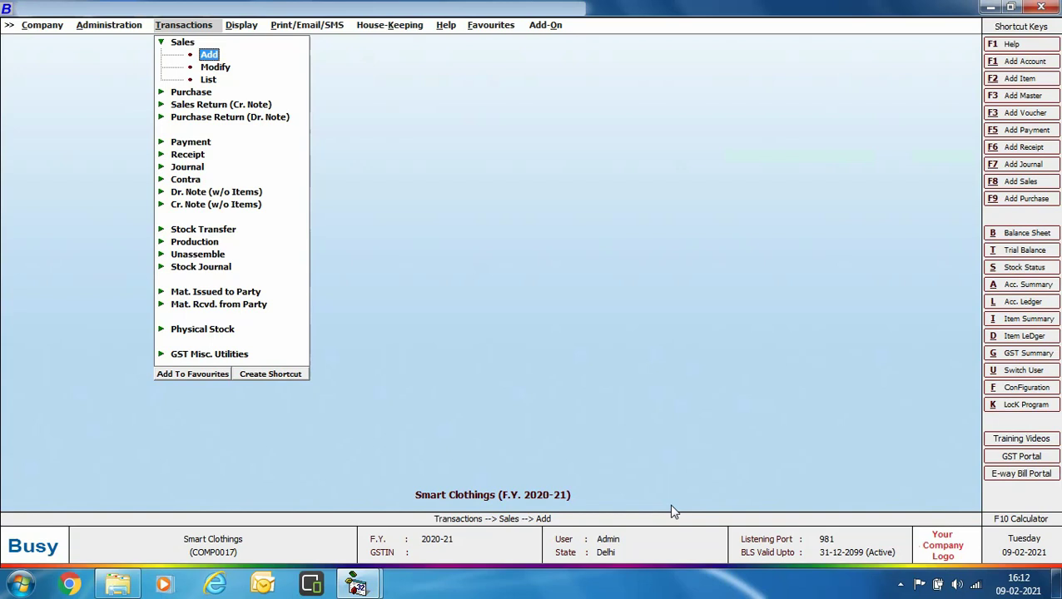
Step: Set up date-wise sales voucher printing for the Main series from 01-02-2021 to 01-02-2021 with 1 copy
{"action": "left_click", "coordinate": [314, 29]}
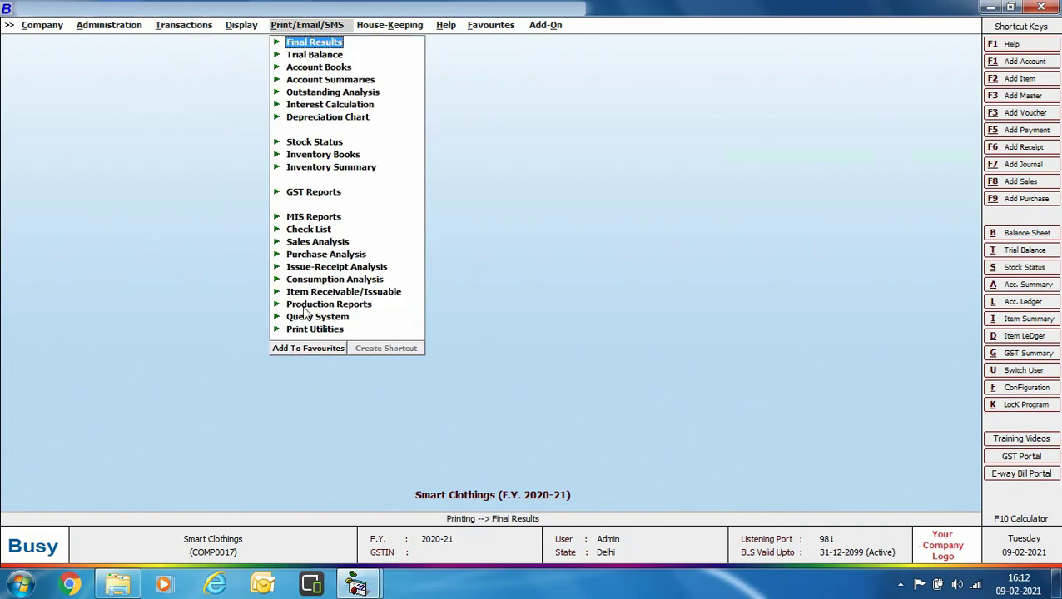
{"action": "left_click", "coordinate": [316, 333]}
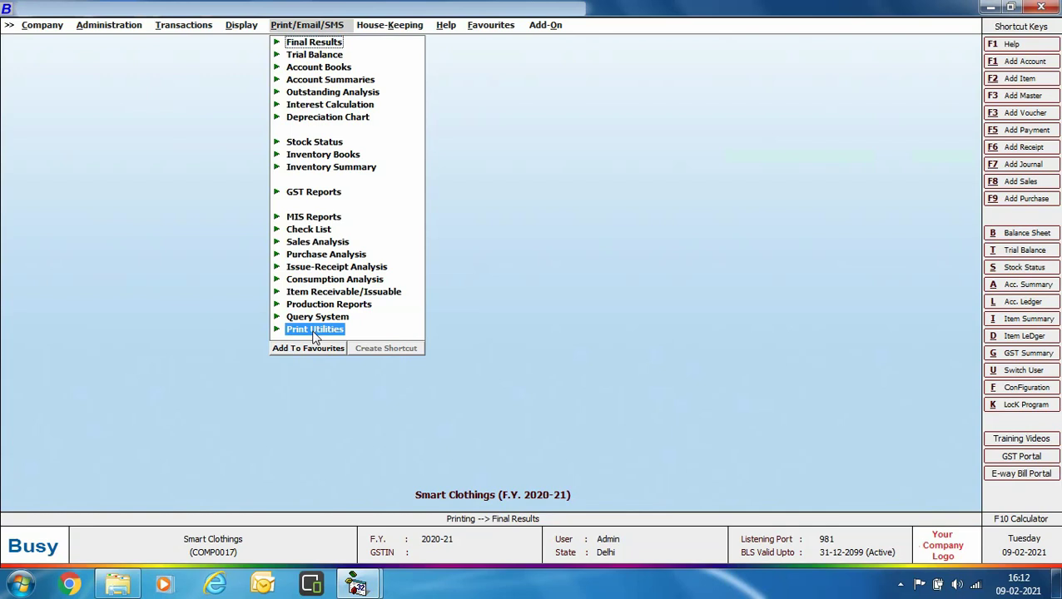
{"action": "left_click", "coordinate": [316, 333]}
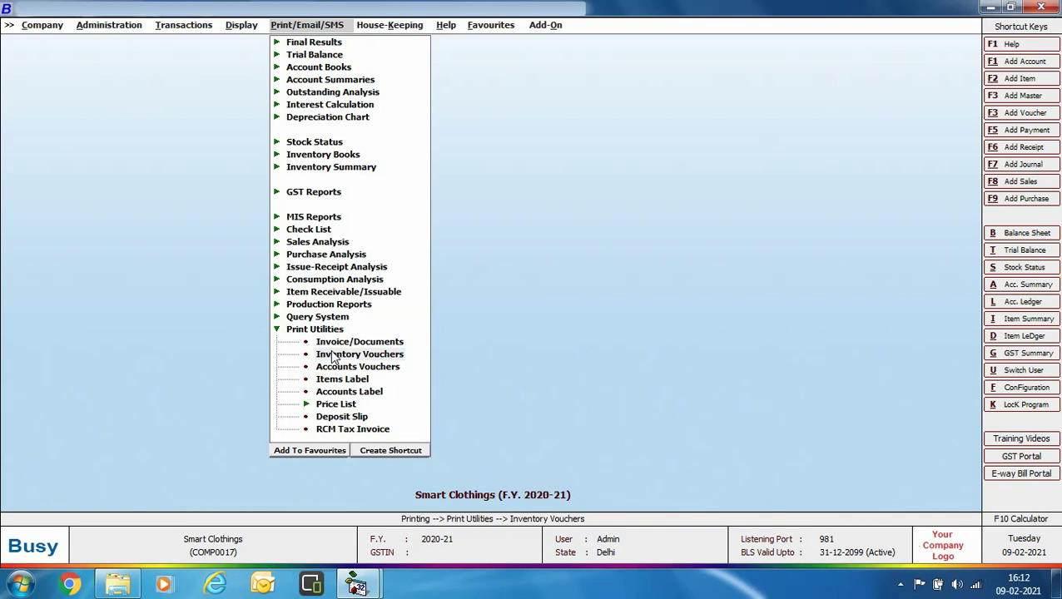
{"action": "left_click", "coordinate": [333, 354]}
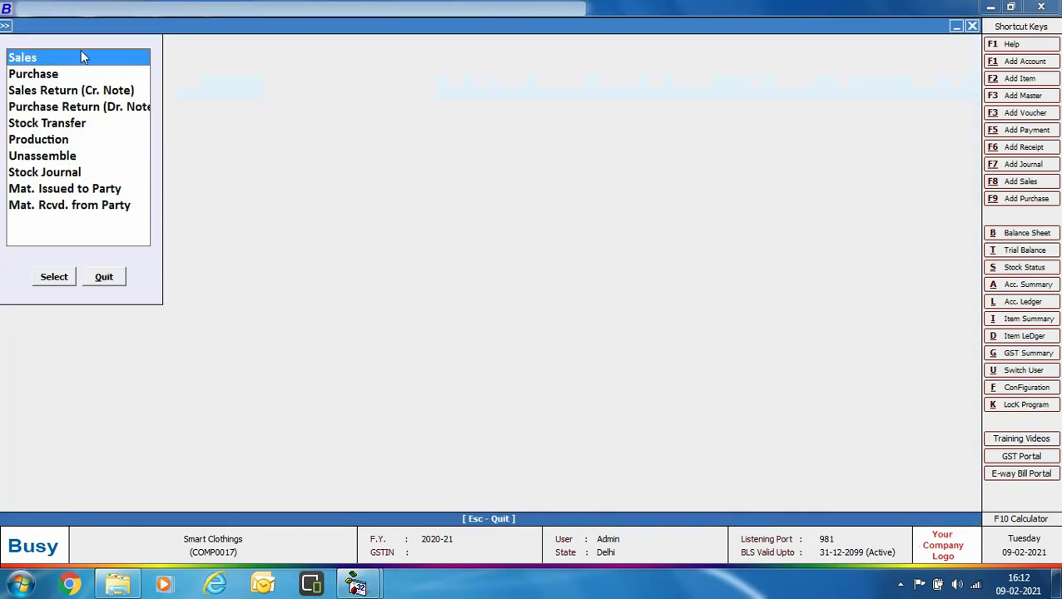
{"action": "left_click", "coordinate": [68, 280]}
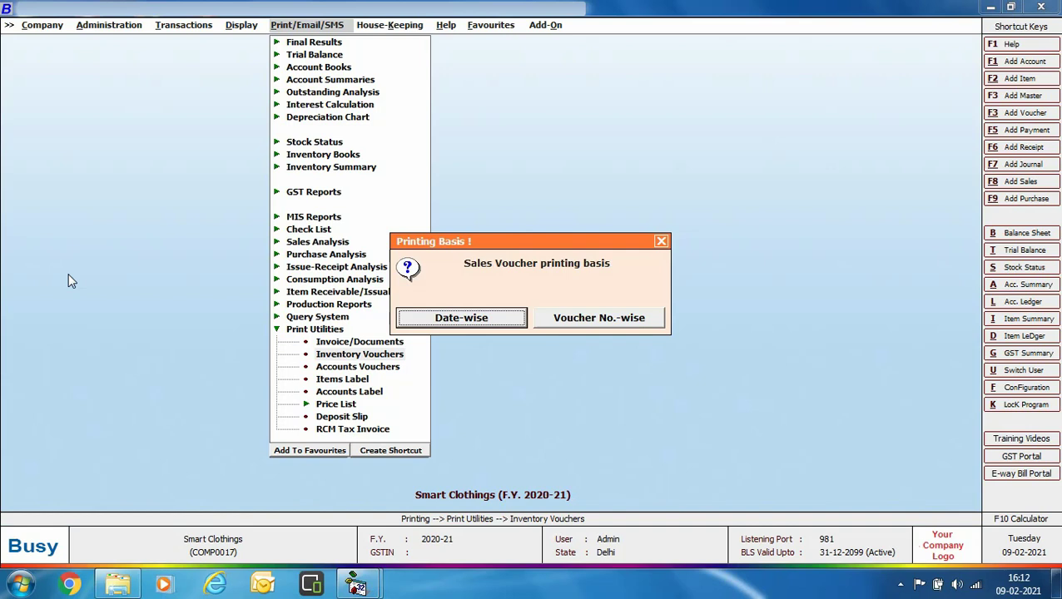
{"action": "left_click", "coordinate": [459, 318]}
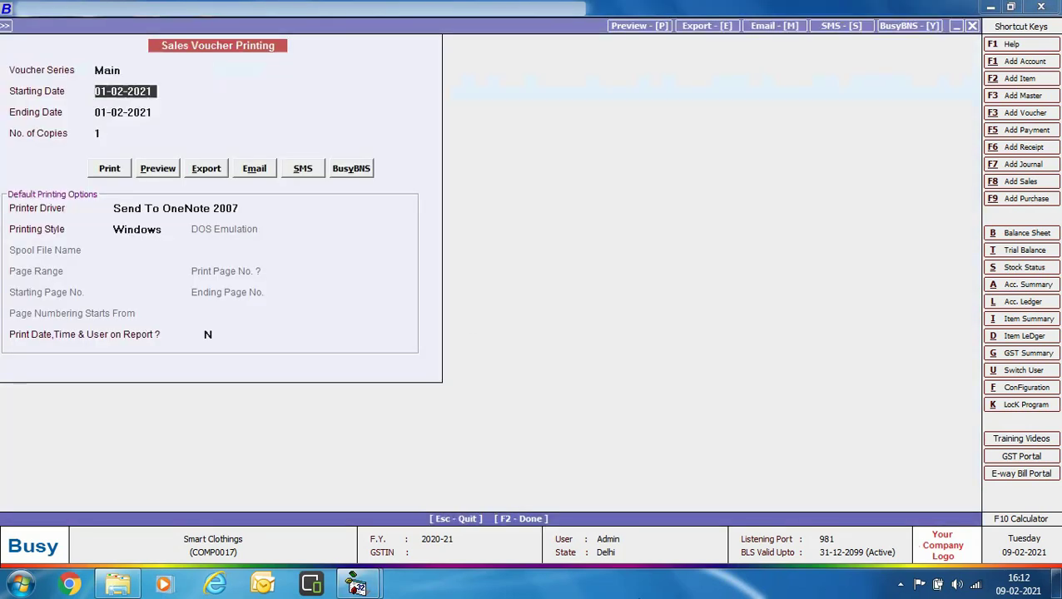
{"action": "key", "text": "Return"}
{"action": "key", "text": "Return"}
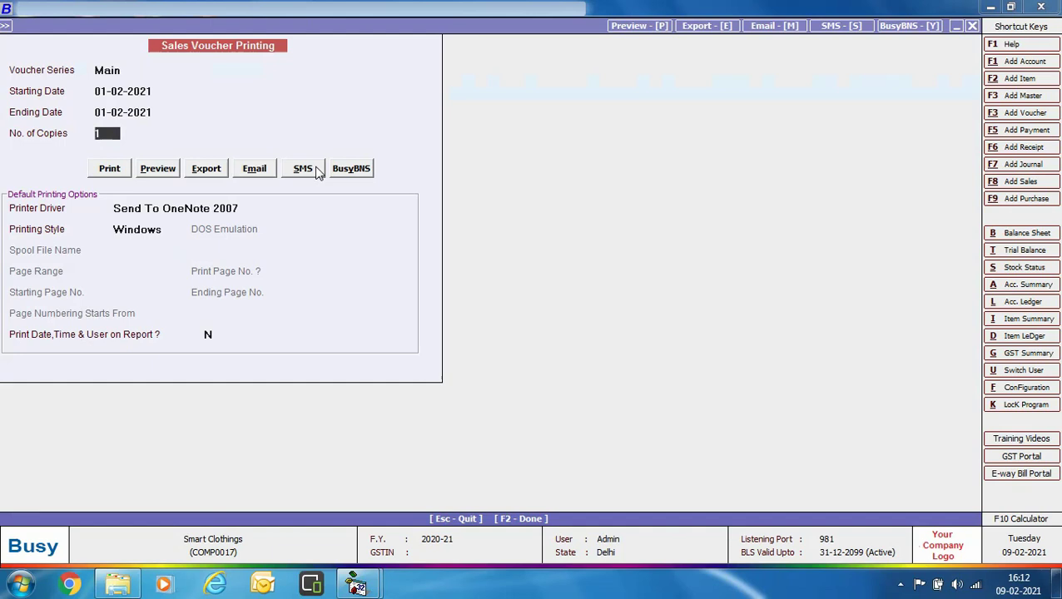
Step: Send the sales vouchers to individual parties using the WA format, posting the first party's message in WhatsApp
{"action": "left_click", "coordinate": [315, 165]}
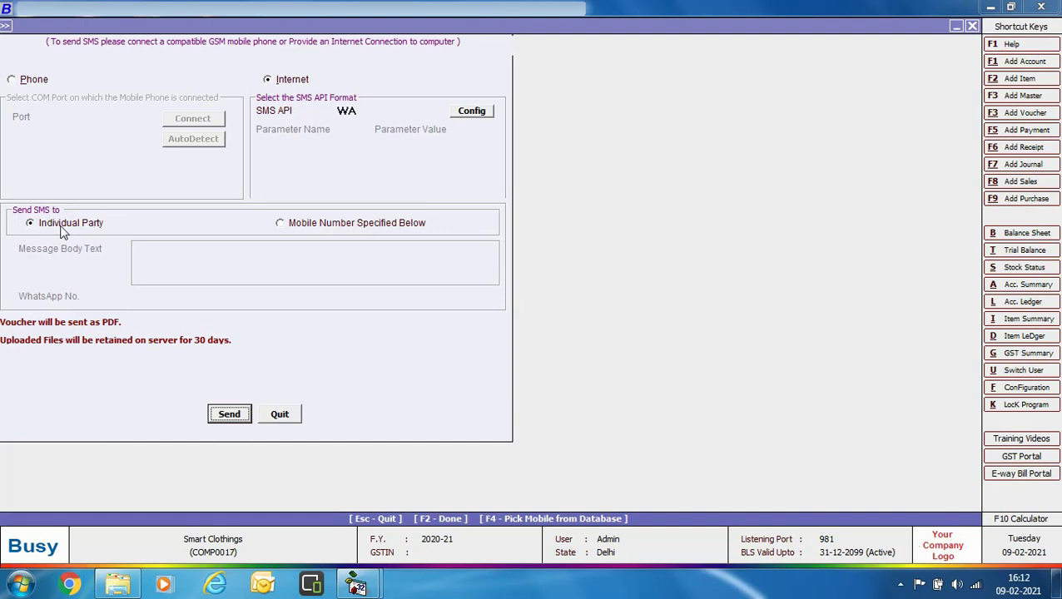
{"action": "left_click", "coordinate": [229, 415]}
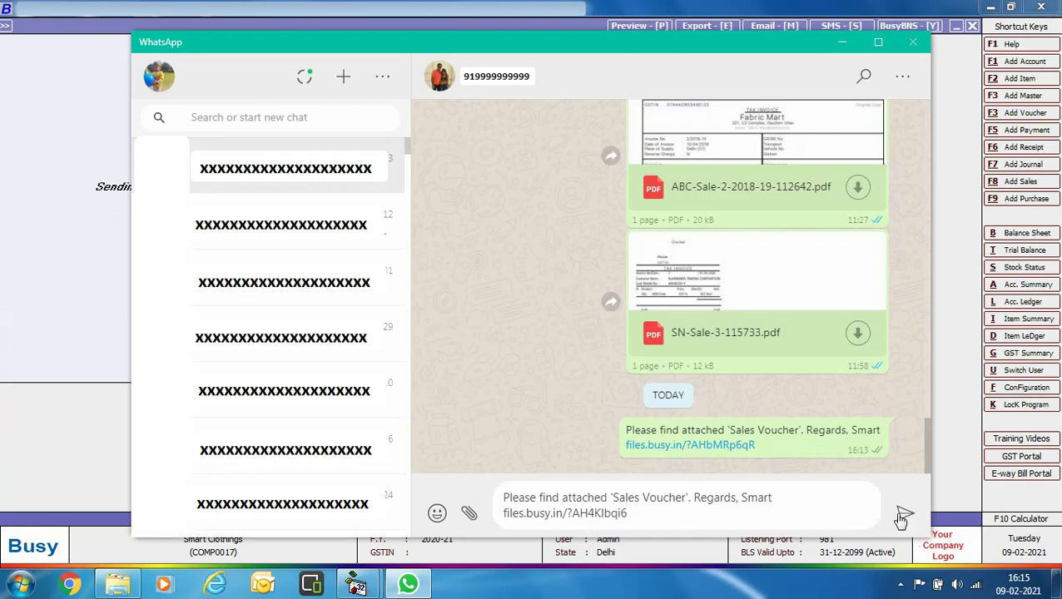
{"action": "left_click", "coordinate": [902, 517]}
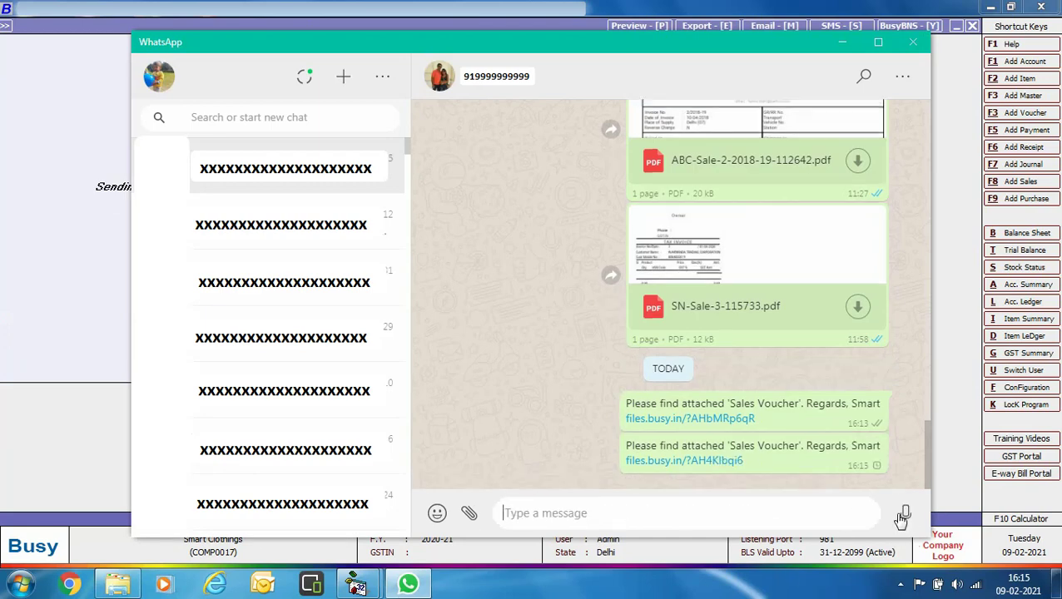
{"action": "left_click", "coordinate": [910, 43]}
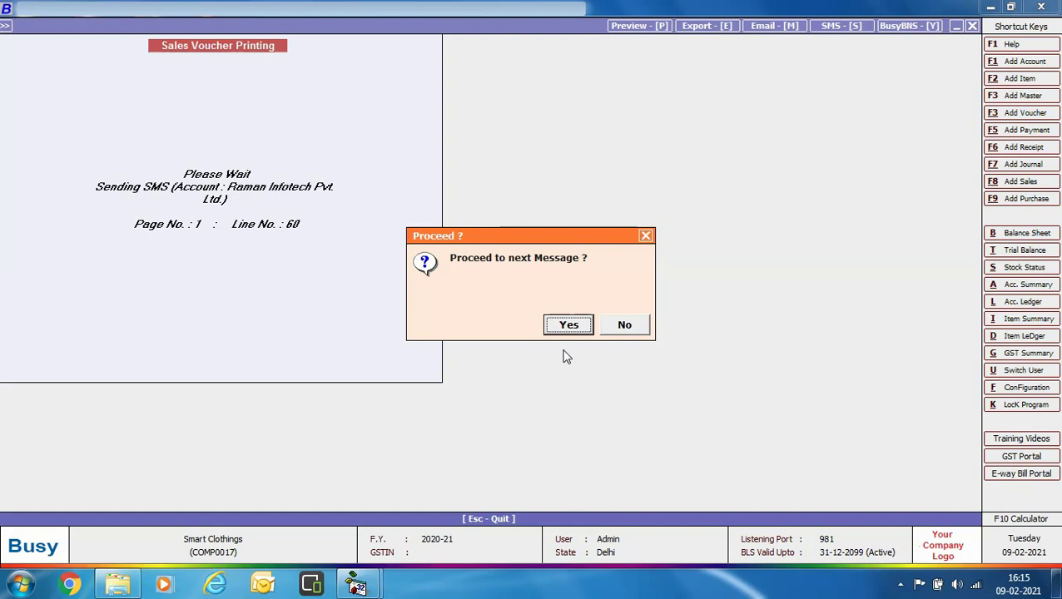
Step: Proceed to the next party's sales voucher message, send it in WhatsApp, and leave sales voucher printing
{"action": "left_click", "coordinate": [580, 330]}
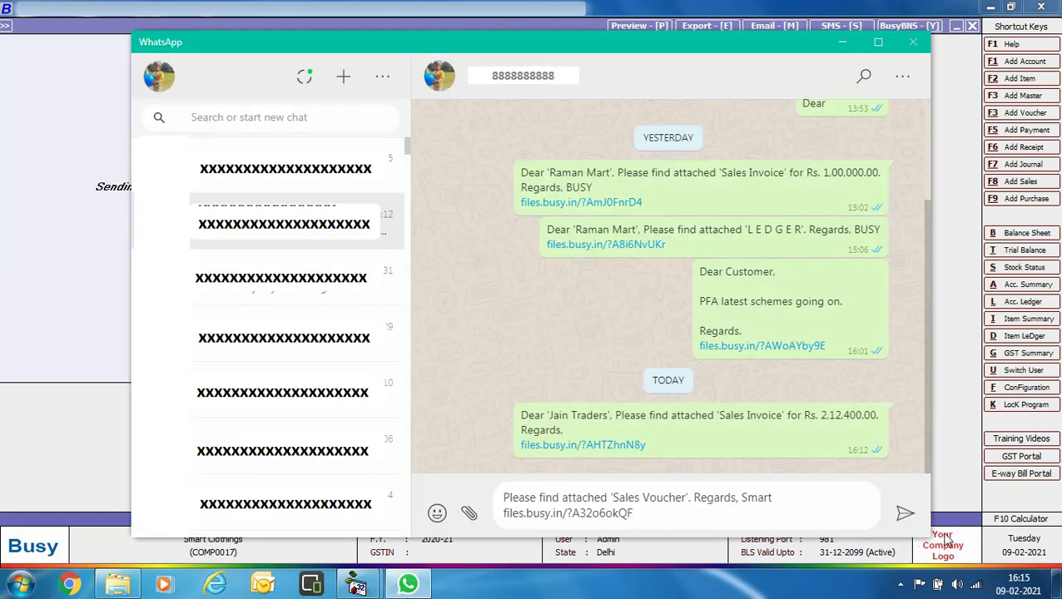
{"action": "left_click", "coordinate": [906, 513]}
{"action": "left_click", "coordinate": [914, 42]}
{"action": "left_click", "coordinate": [624, 322]}
{"action": "left_click", "coordinate": [971, 26]}
{"action": "left_click", "coordinate": [662, 239]}
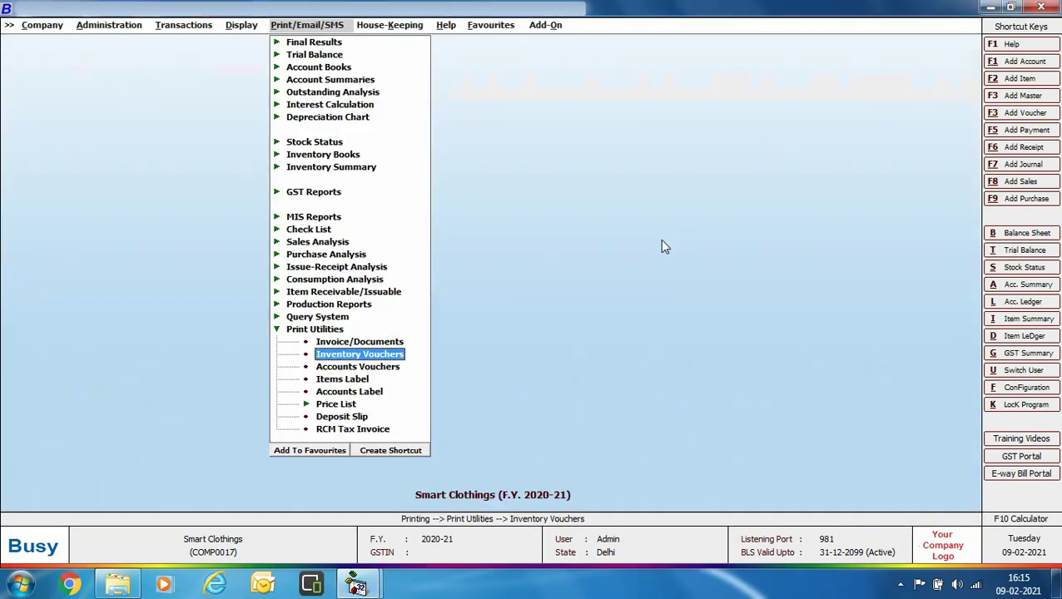
Step: Set up account-wise ledger printing in Standard format for one account, Jain Traders, with starting date 01-01-2021
{"action": "left_click", "coordinate": [341, 68]}
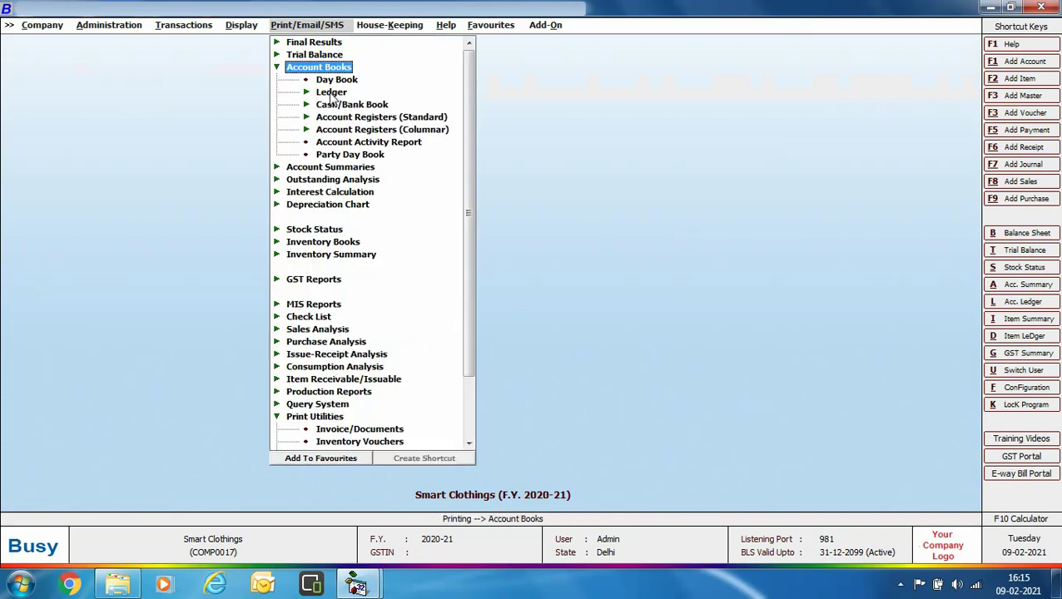
{"action": "left_click", "coordinate": [334, 96]}
{"action": "left_click", "coordinate": [357, 106]}
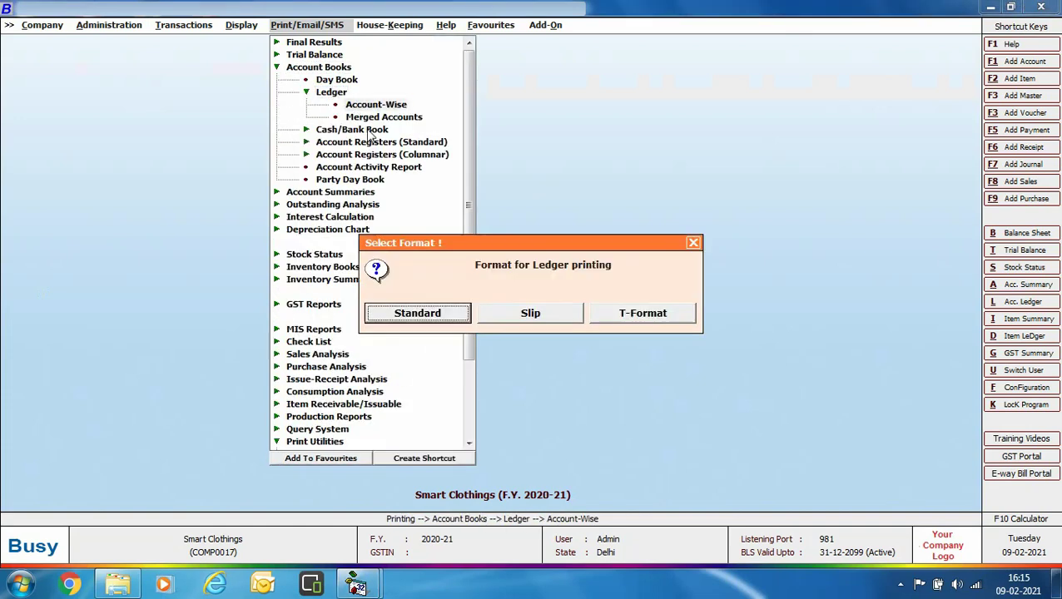
{"action": "left_click", "coordinate": [427, 317]}
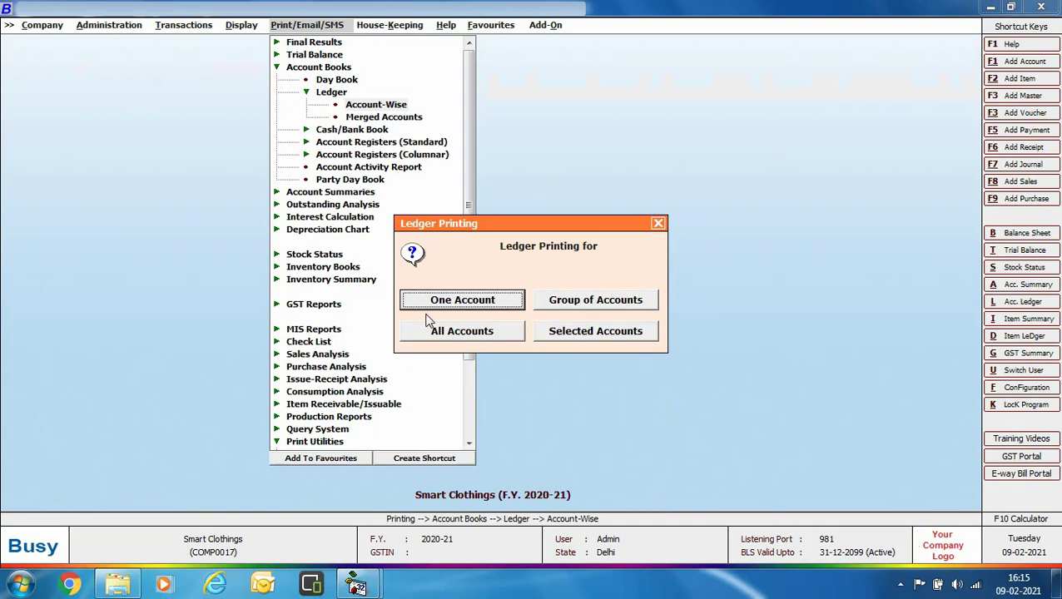
{"action": "left_click", "coordinate": [434, 302]}
{"action": "type", "text": "Jai"}
{"action": "key", "text": "Return"}
{"action": "type", "text": "01-01-2021"}
{"action": "key", "text": "Return"}
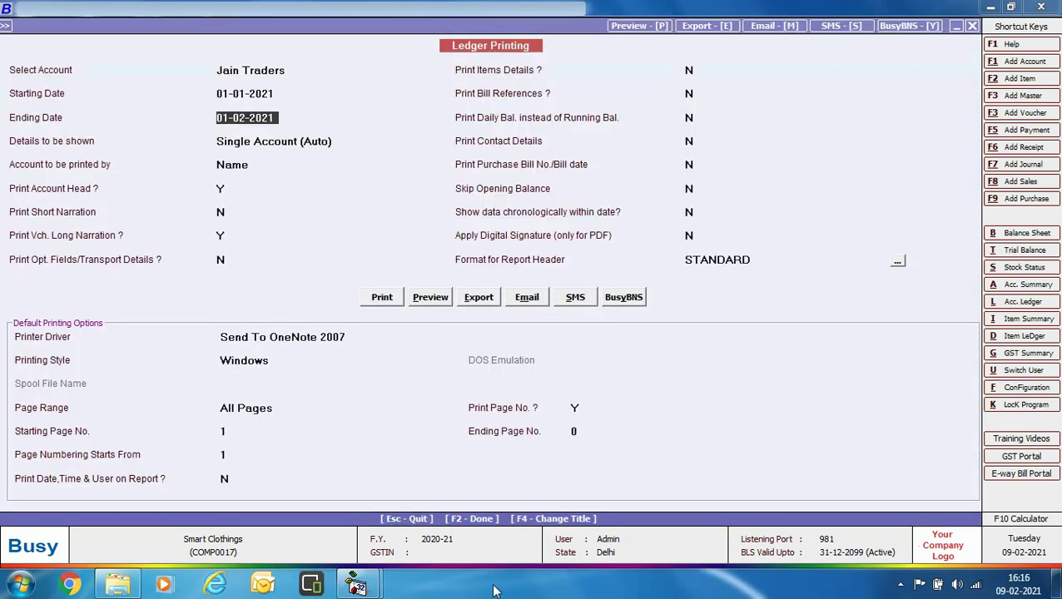
Step: Send the Jain Traders ledger as a PDF link through WhatsApp using the WA format, and leave ledger printing
{"action": "left_click", "coordinate": [571, 298]}
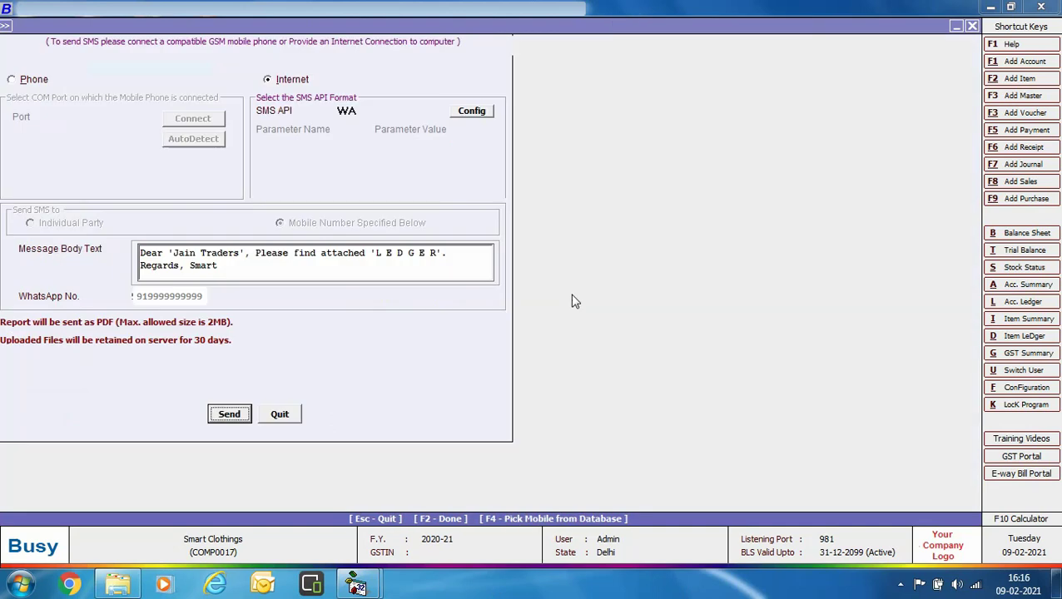
{"action": "left_click", "coordinate": [231, 416]}
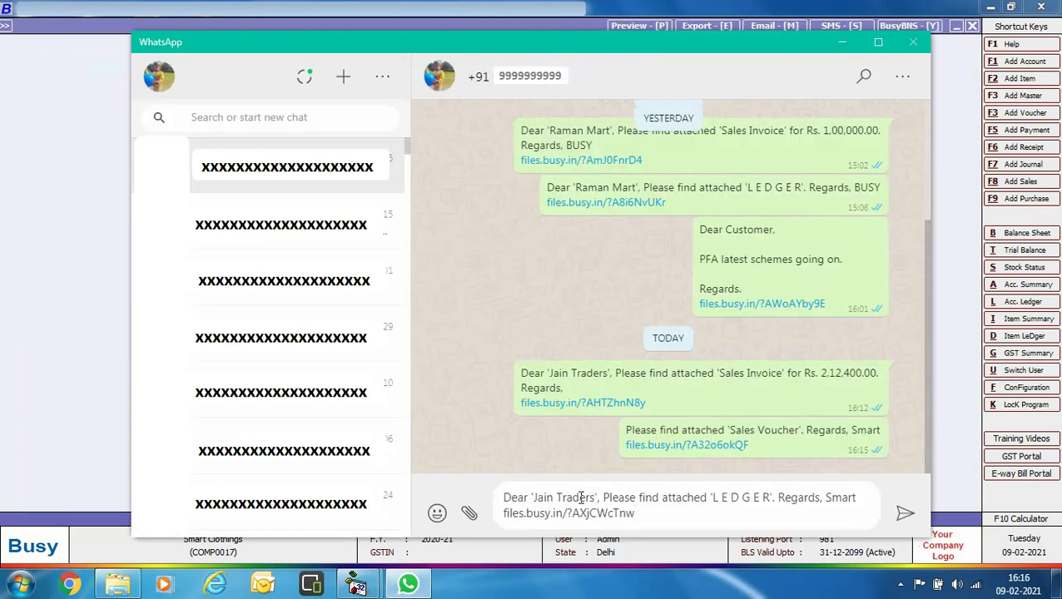
{"action": "left_click", "coordinate": [905, 513]}
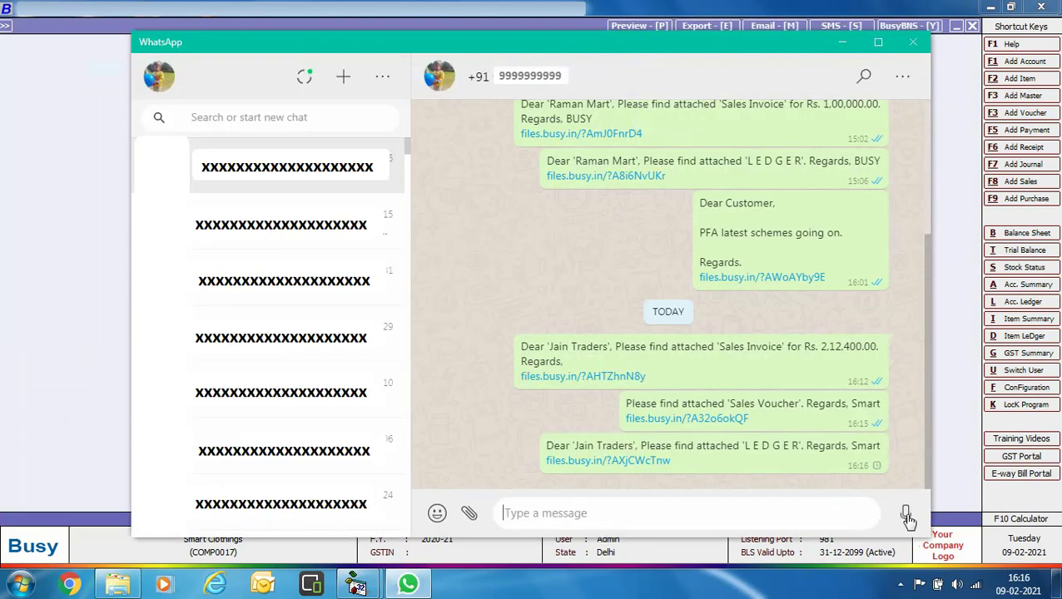
{"action": "left_click", "coordinate": [913, 42]}
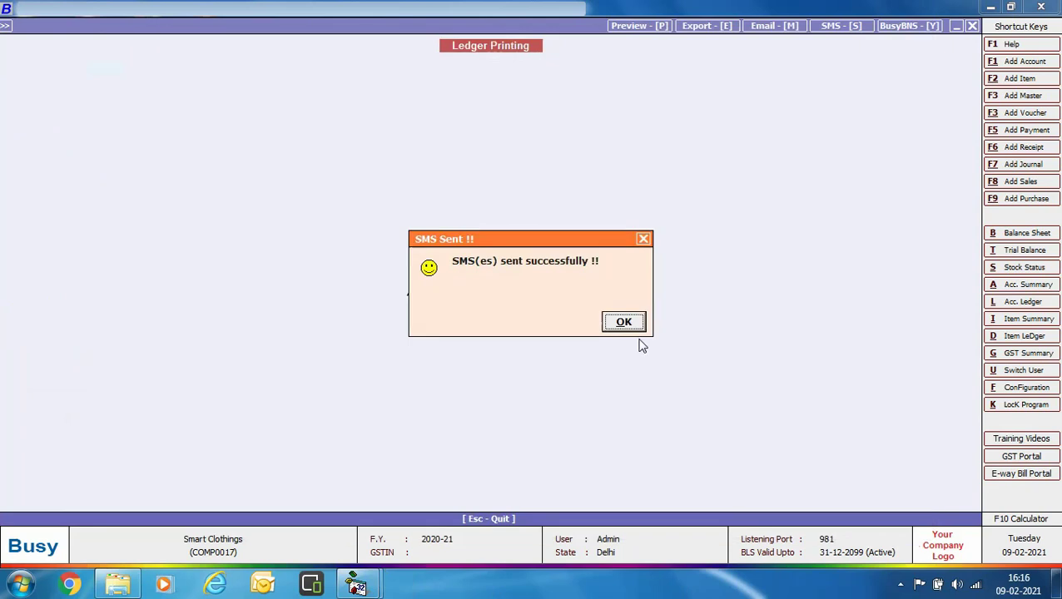
{"action": "left_click", "coordinate": [632, 324]}
{"action": "key", "text": "Escape"}
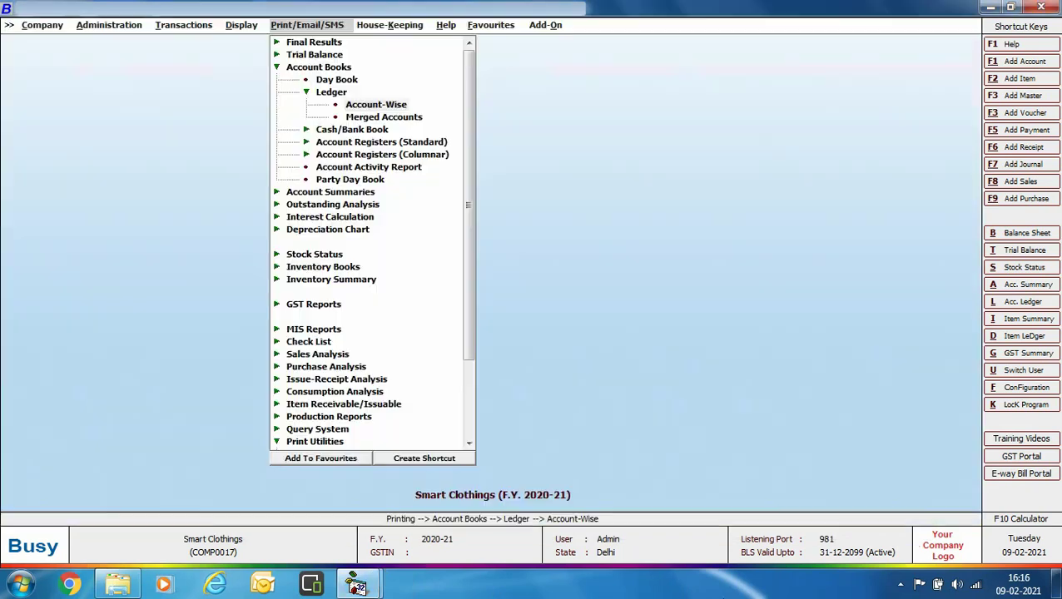
{"action": "key", "text": "Escape"}
{"action": "key", "text": "Escape"}
{"action": "key", "text": "Escape"}
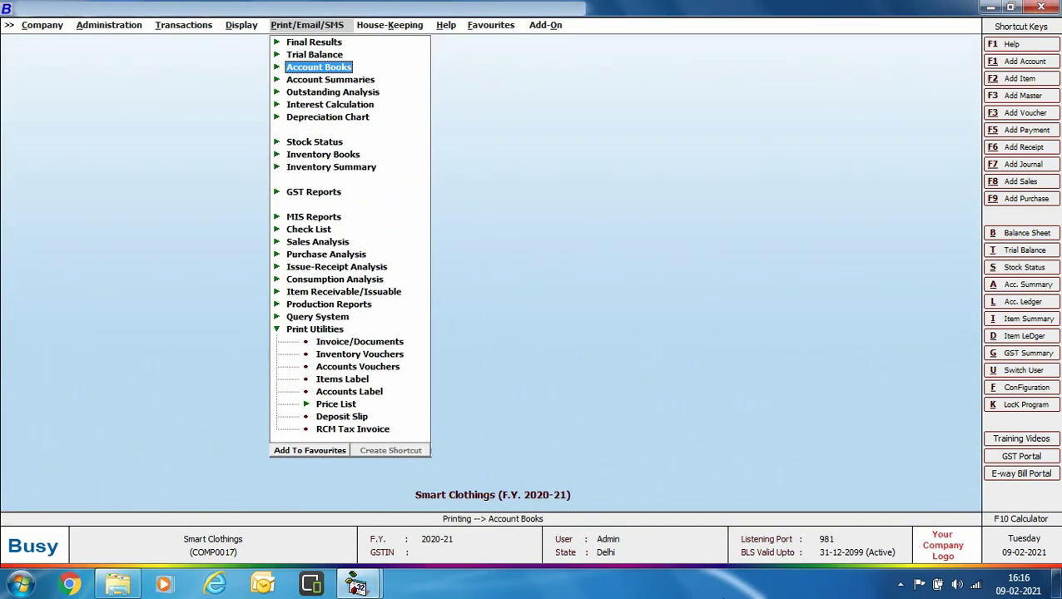
{"action": "key", "text": "Escape"}
{"action": "key", "text": "Escape"}
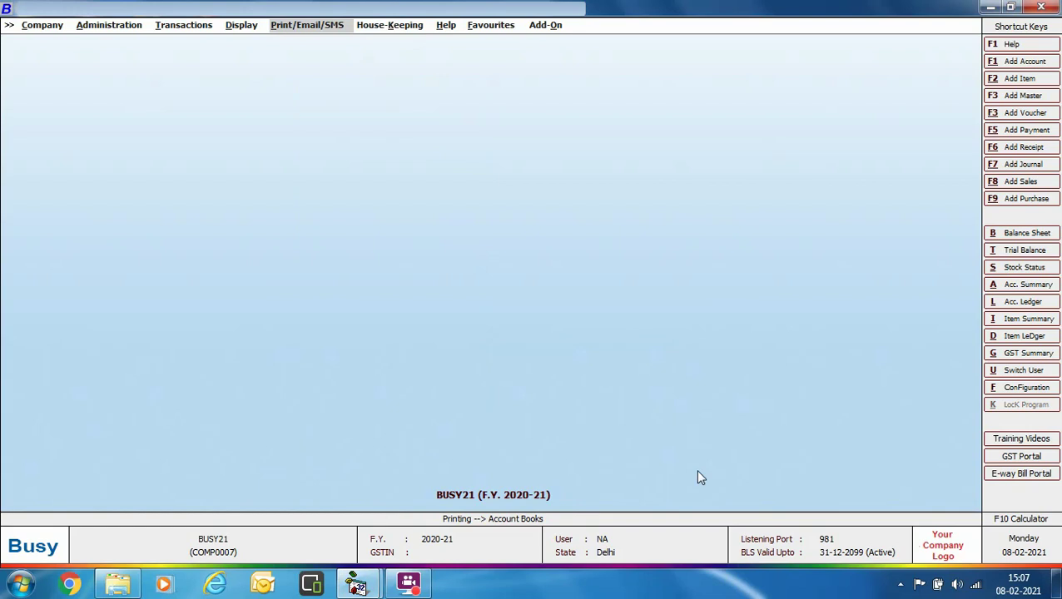